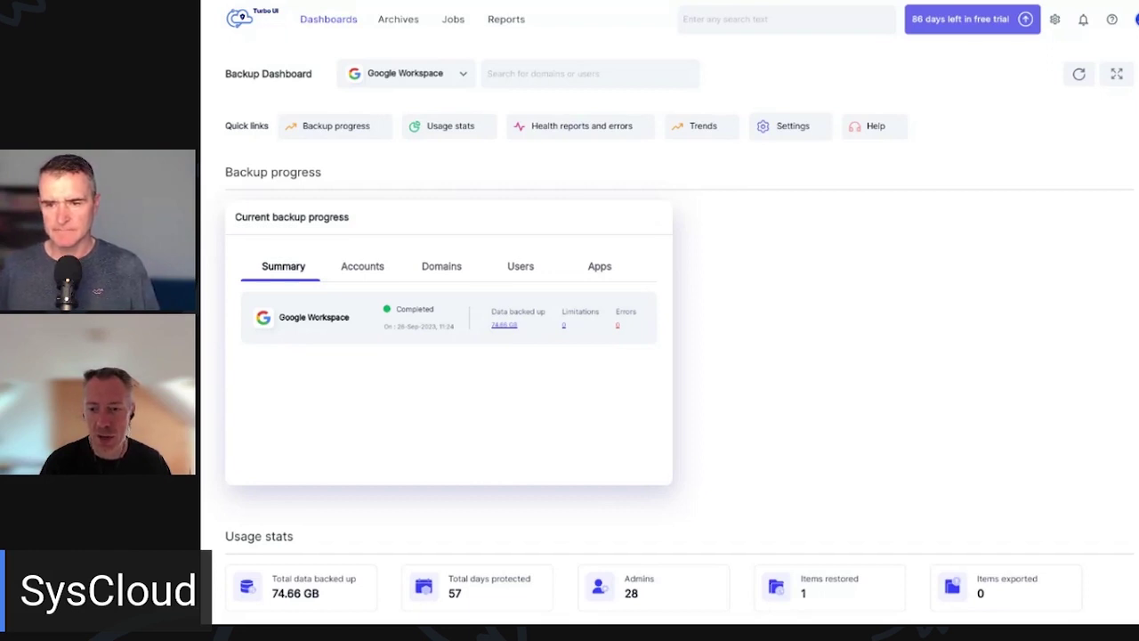
Review the usage stats on the backup dashboard, including protection stats and data consumption by domains and by apps.
click(449, 125)
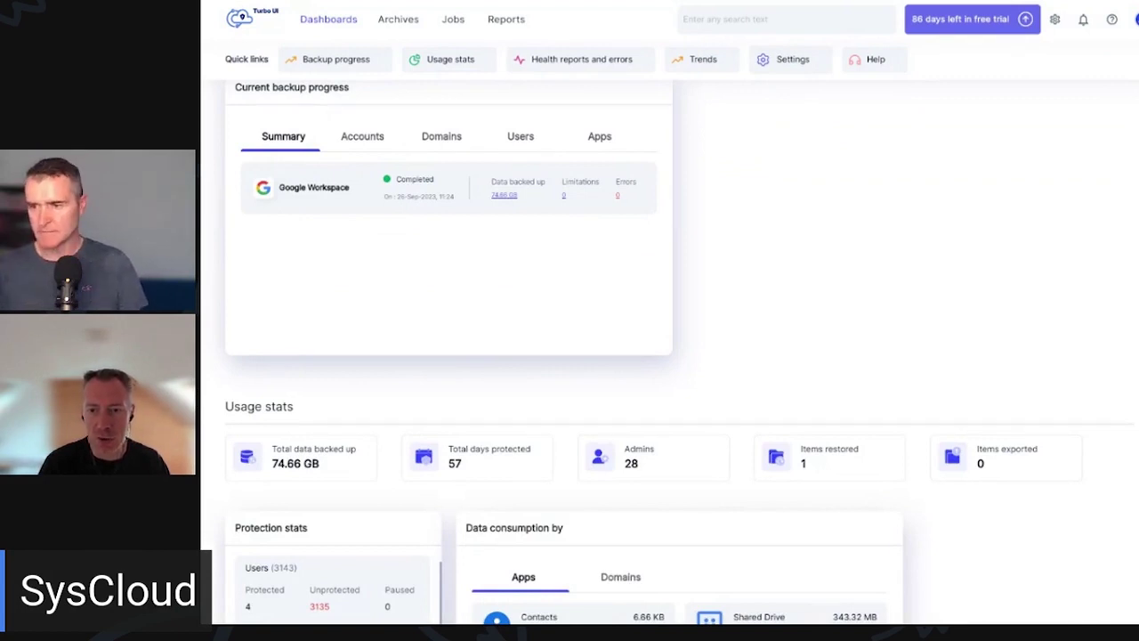
scroll(611, 180, down, 3)
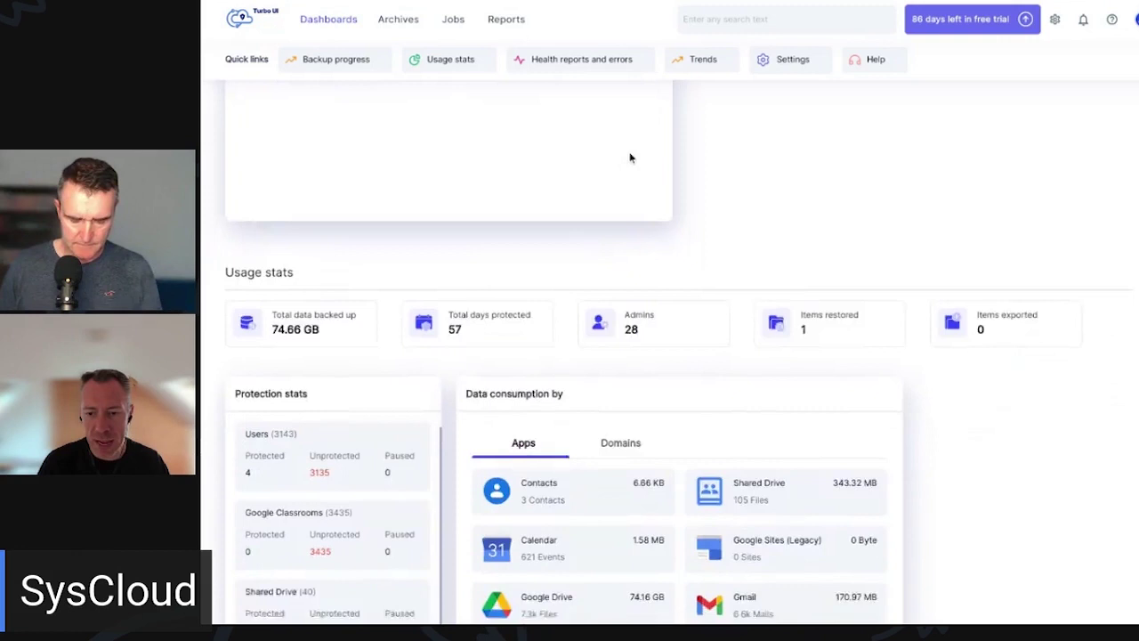
scroll(630, 158, down, 4)
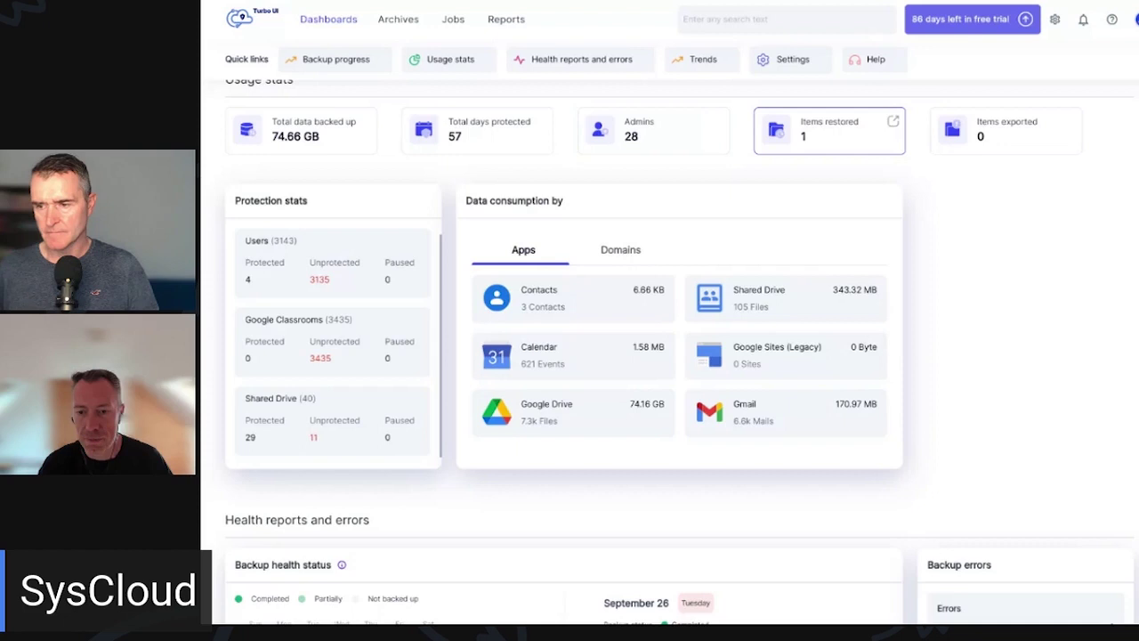
scroll(407, 288, down, 1)
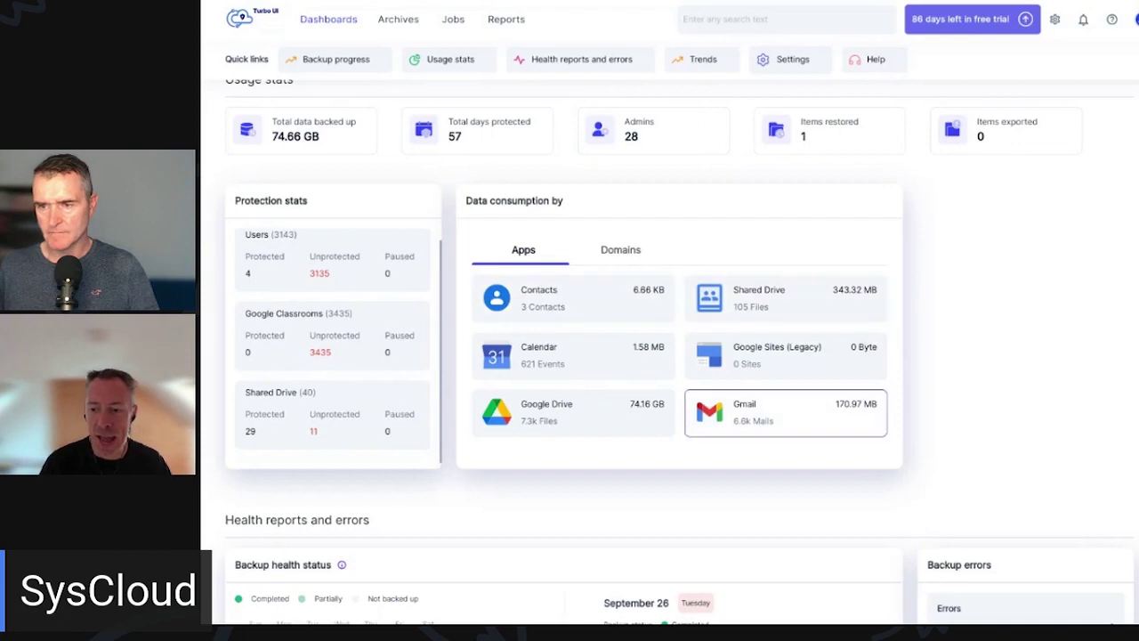
click(633, 253)
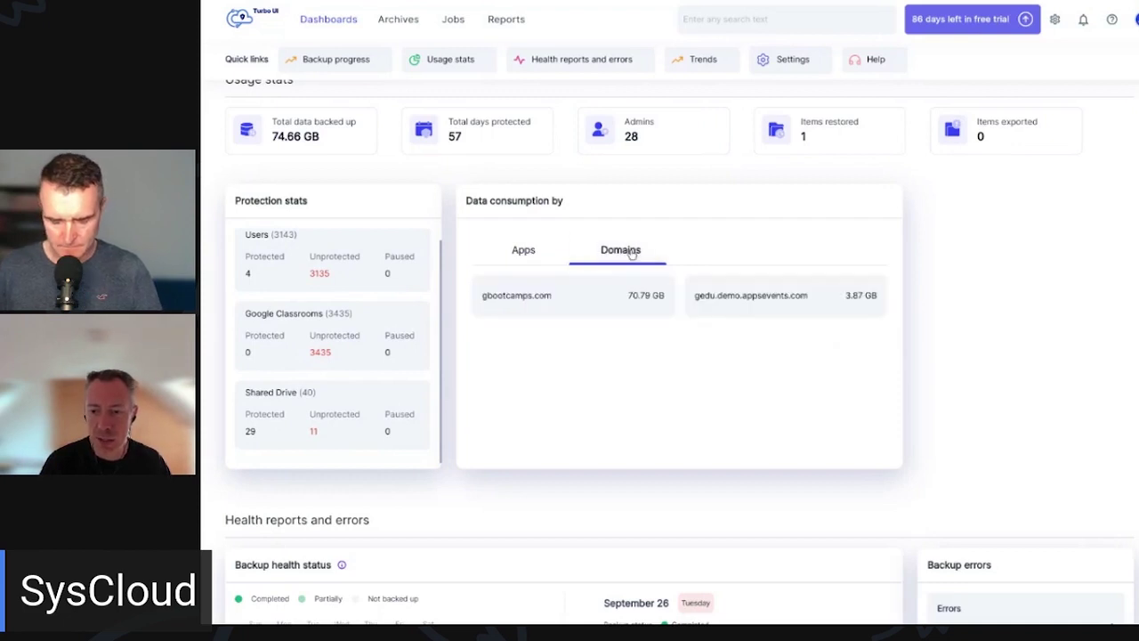
click(542, 249)
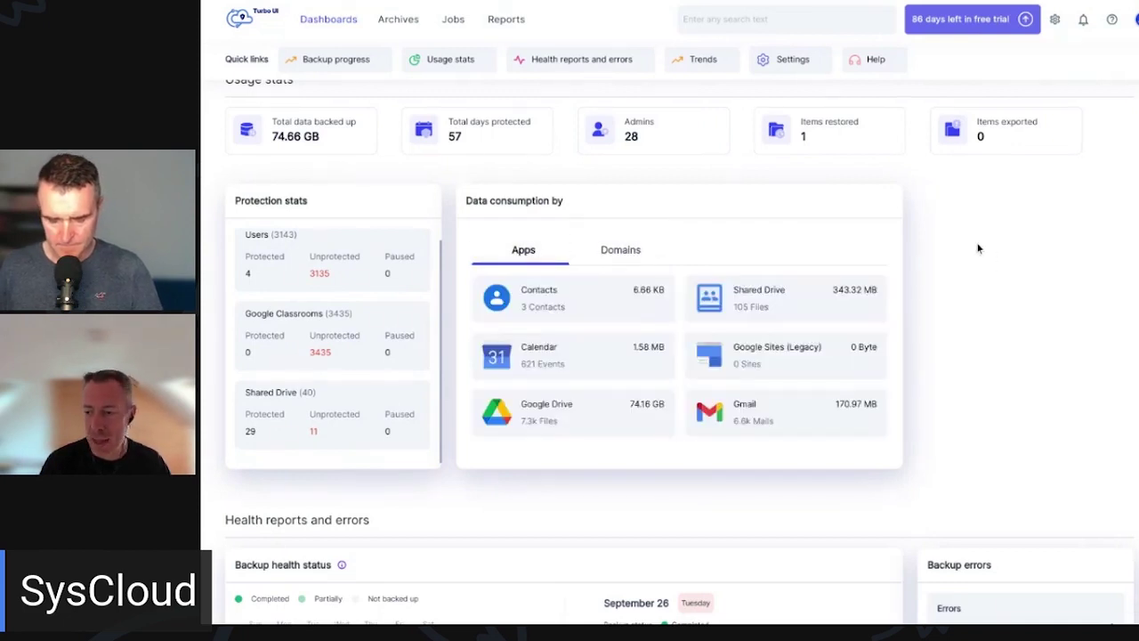
Examine the health reports, backup calendar, restore and export status, and storage backup trends on the dashboard.
scroll(976, 245, down, 3)
scroll(970, 236, down, 3)
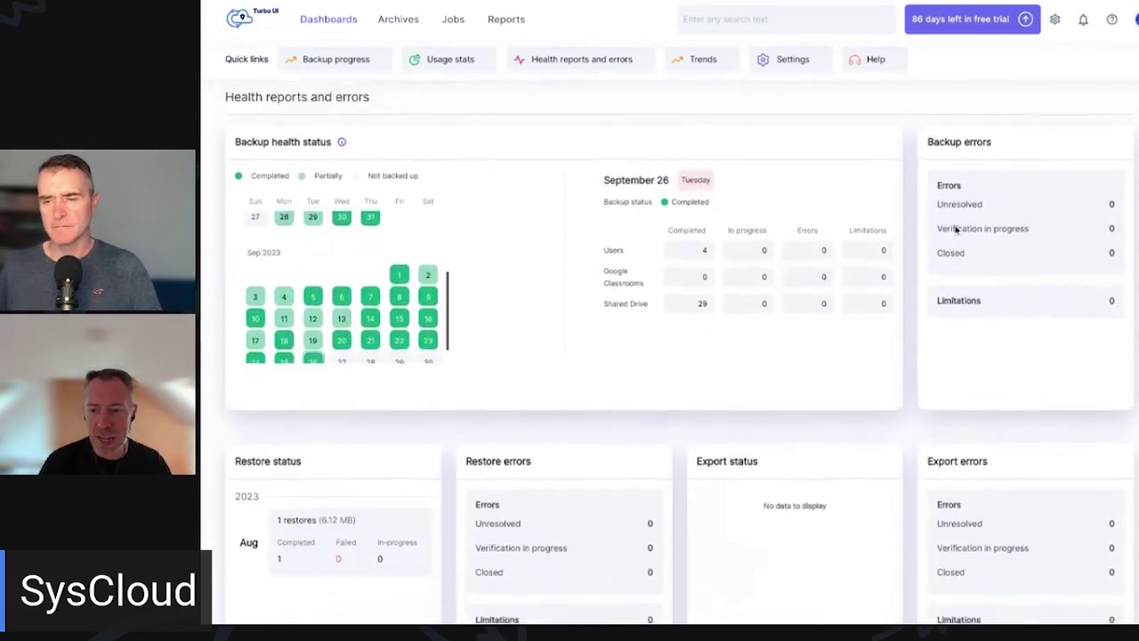
scroll(378, 338, down, 1)
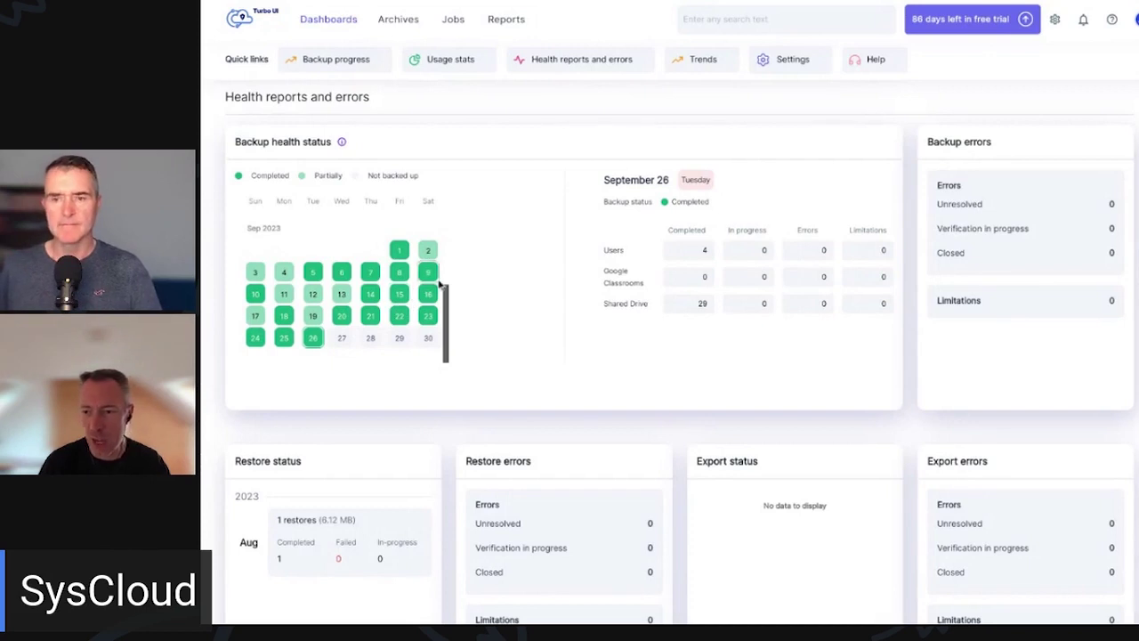
scroll(601, 261, down, 2)
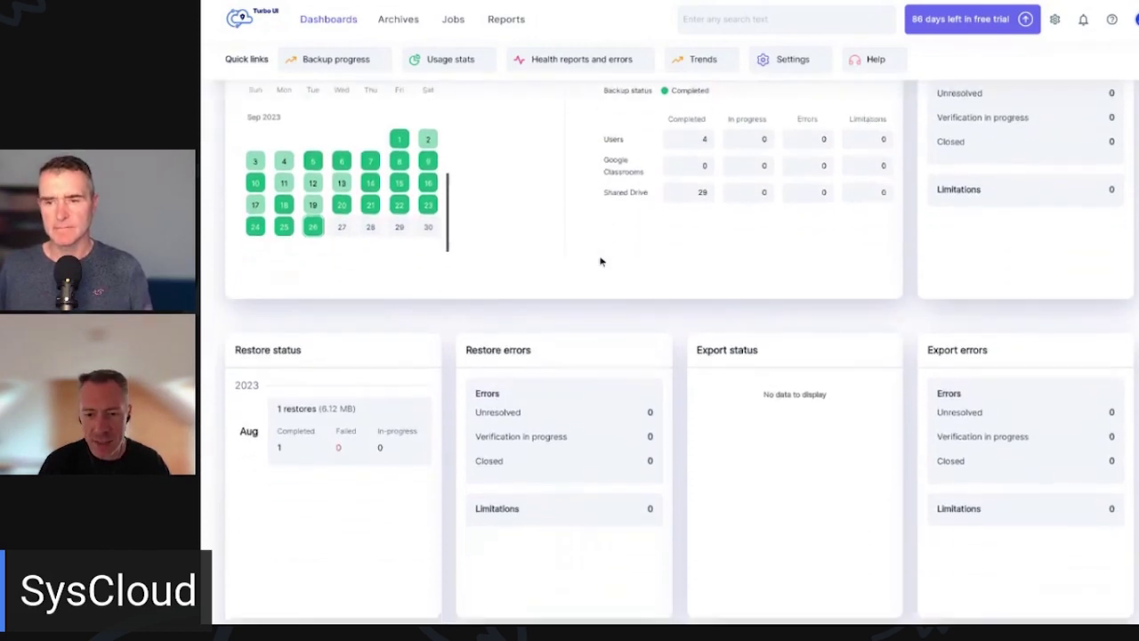
scroll(589, 230, down, 2)
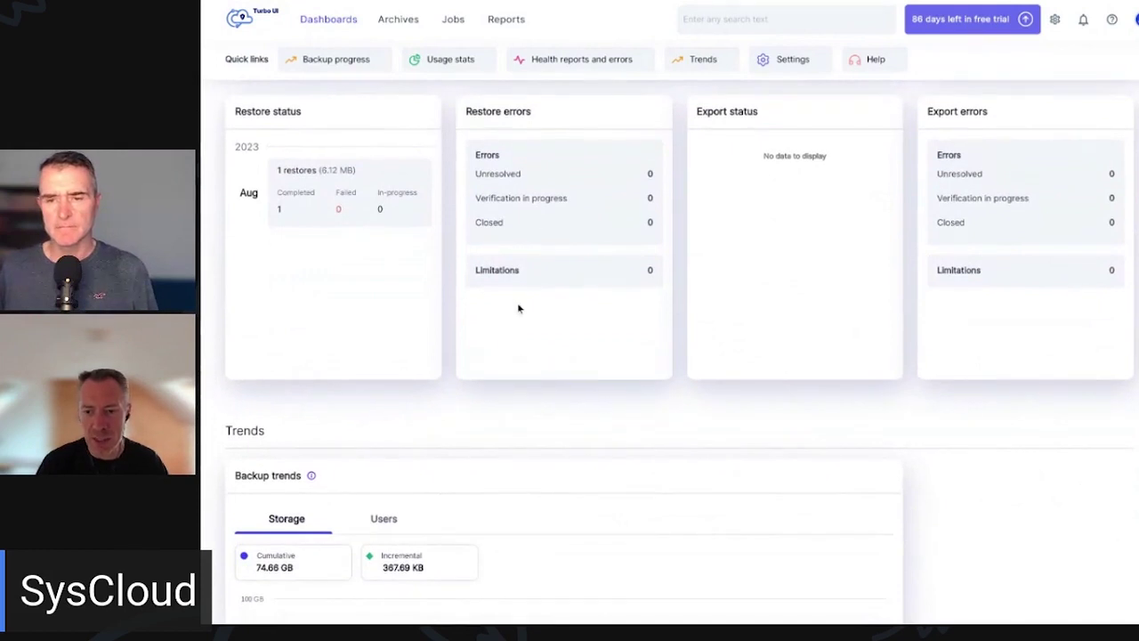
scroll(531, 426, down, 1)
scroll(535, 414, down, 2)
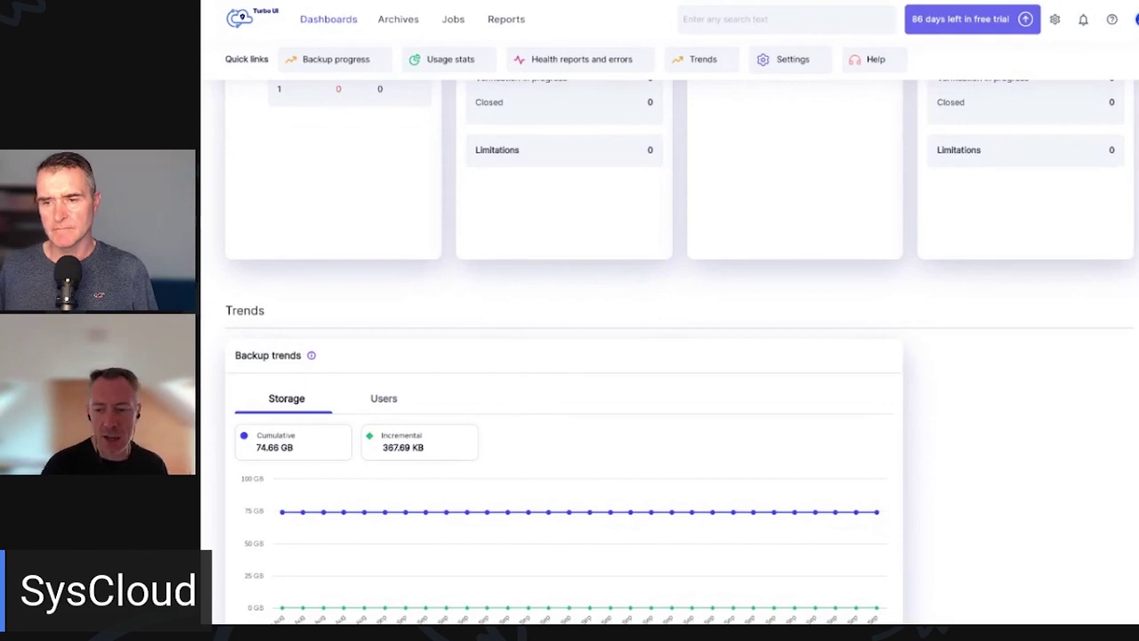
scroll(587, 371, up, 10)
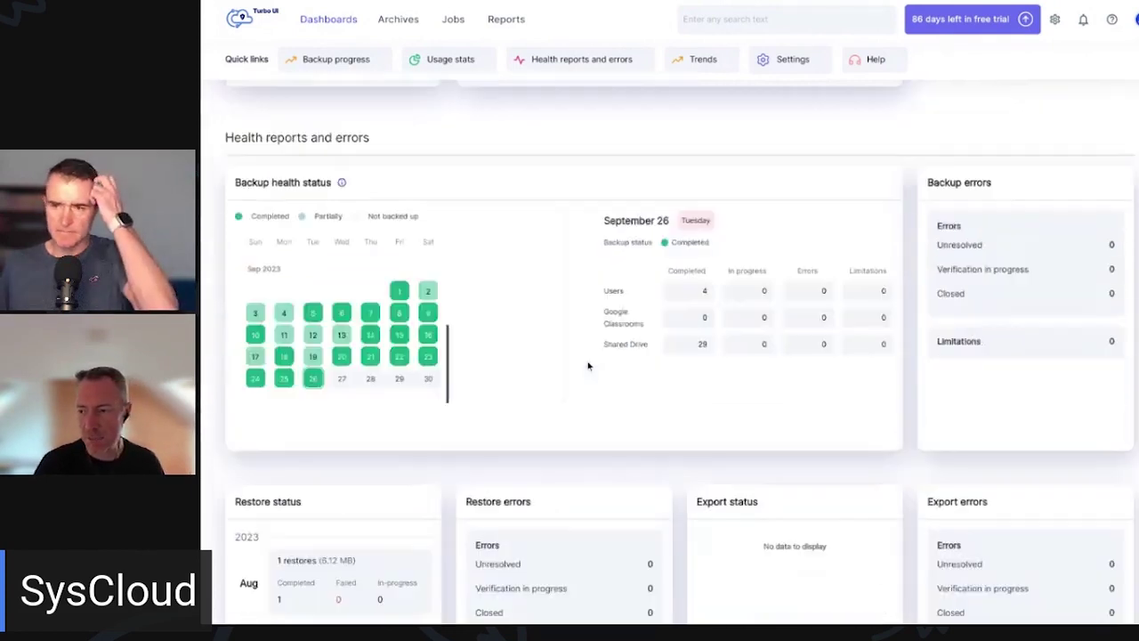
scroll(587, 361, up, 4)
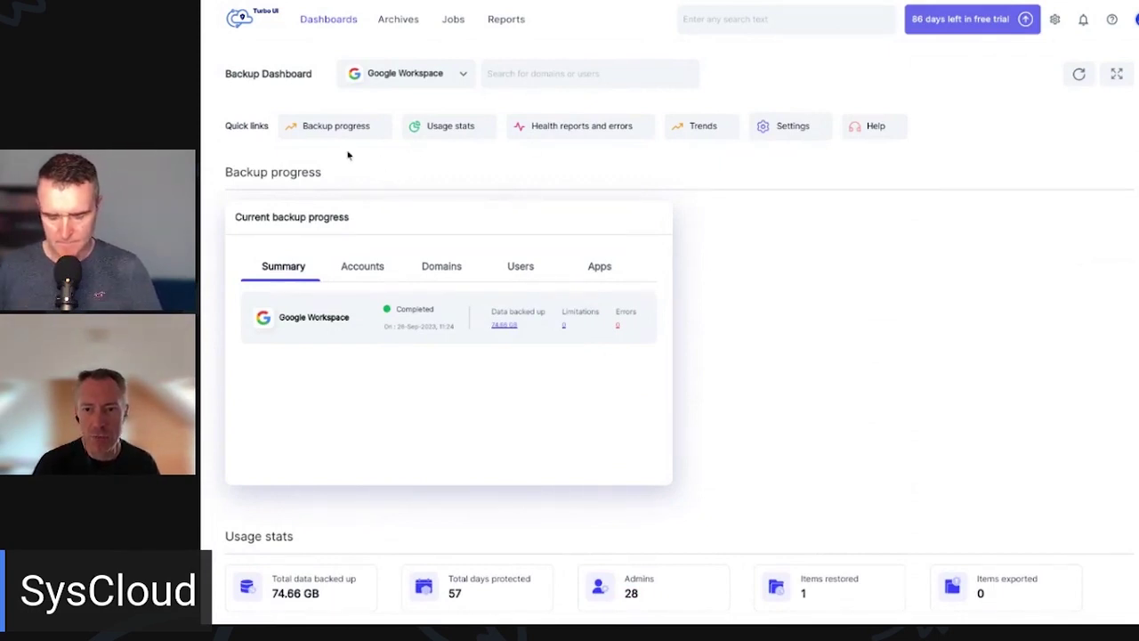
Open the archived user backups for the gedu.demo.appsevents.com domain.
click(401, 27)
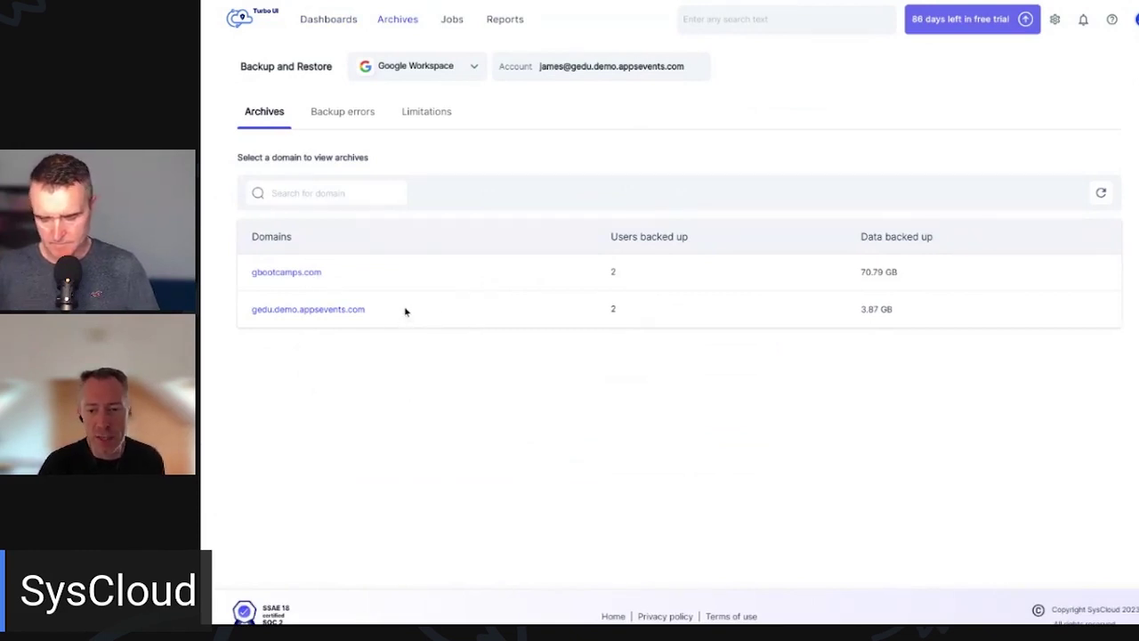
click(273, 313)
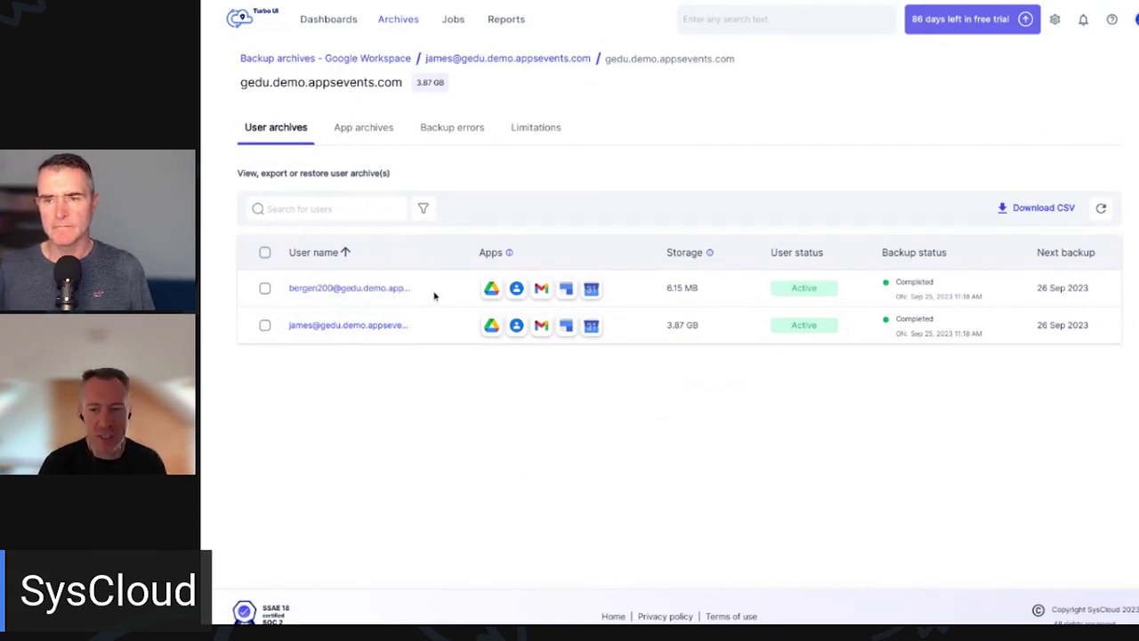
click(322, 210)
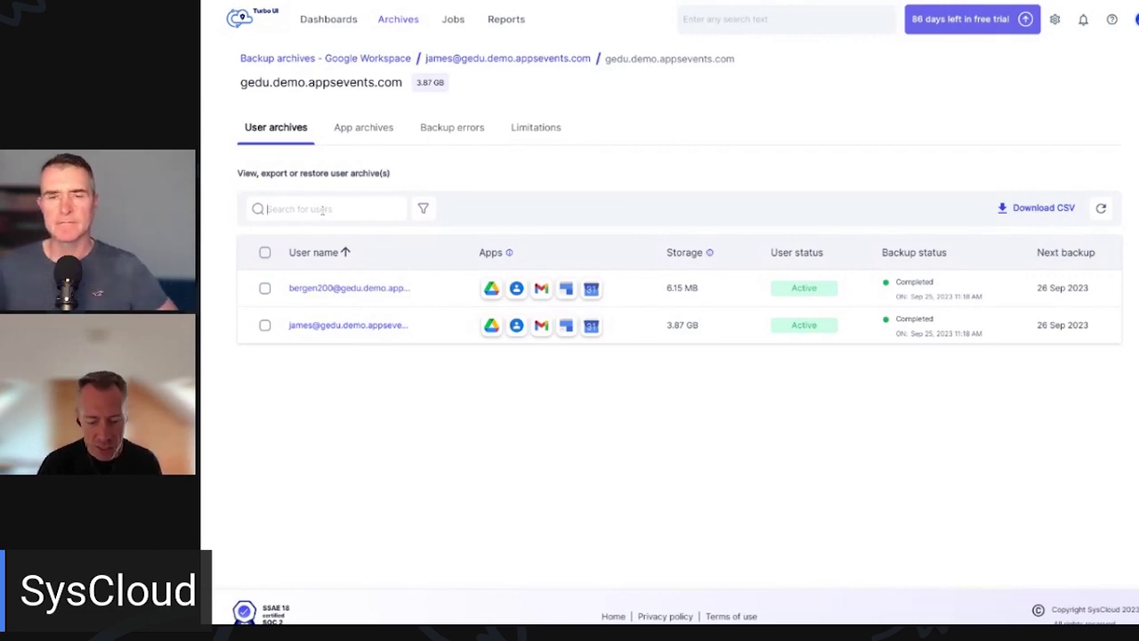
text(dan)
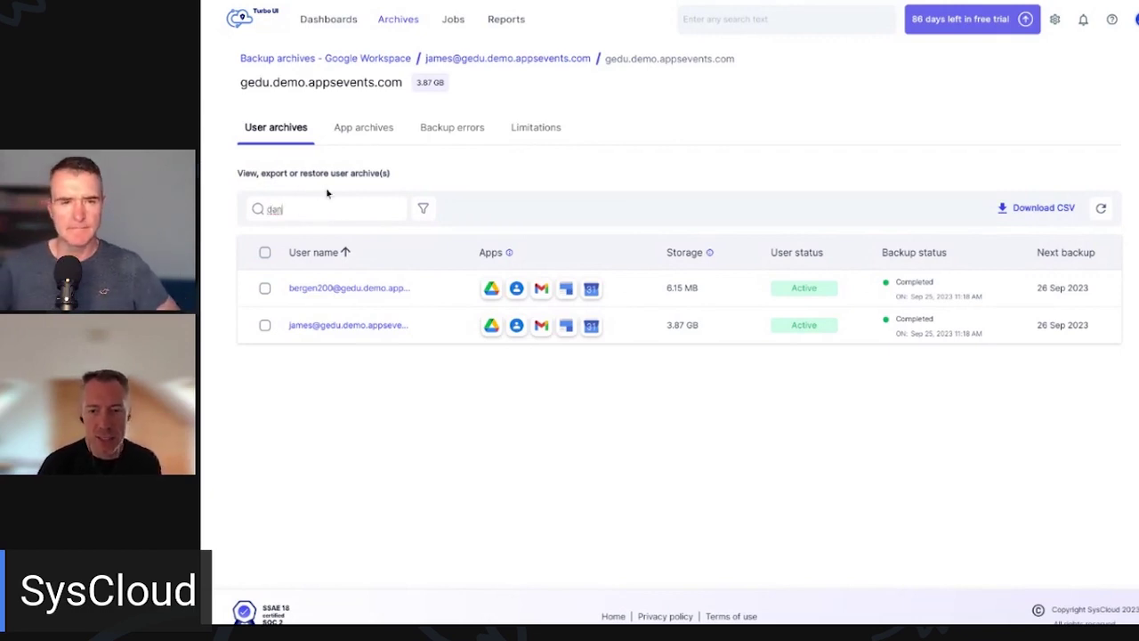
key(BackSpace)
key(BackSpace)
key(BackSpace)
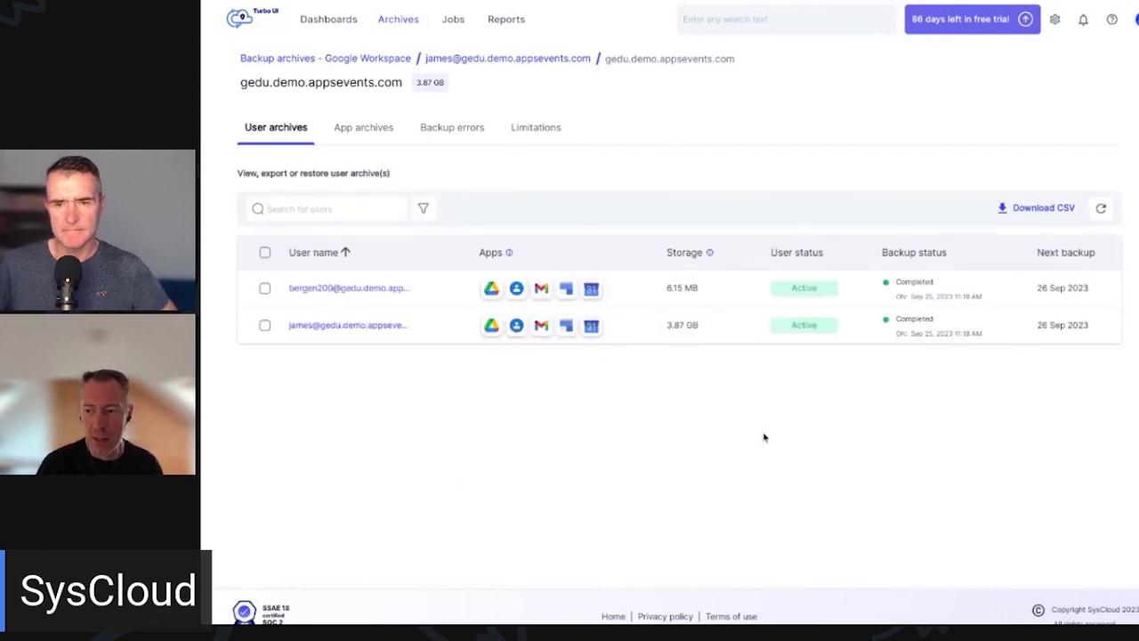
Open the Google Drive archive of the user with 3.87 GB backed up and expand the My Drive folder tree.
click(318, 329)
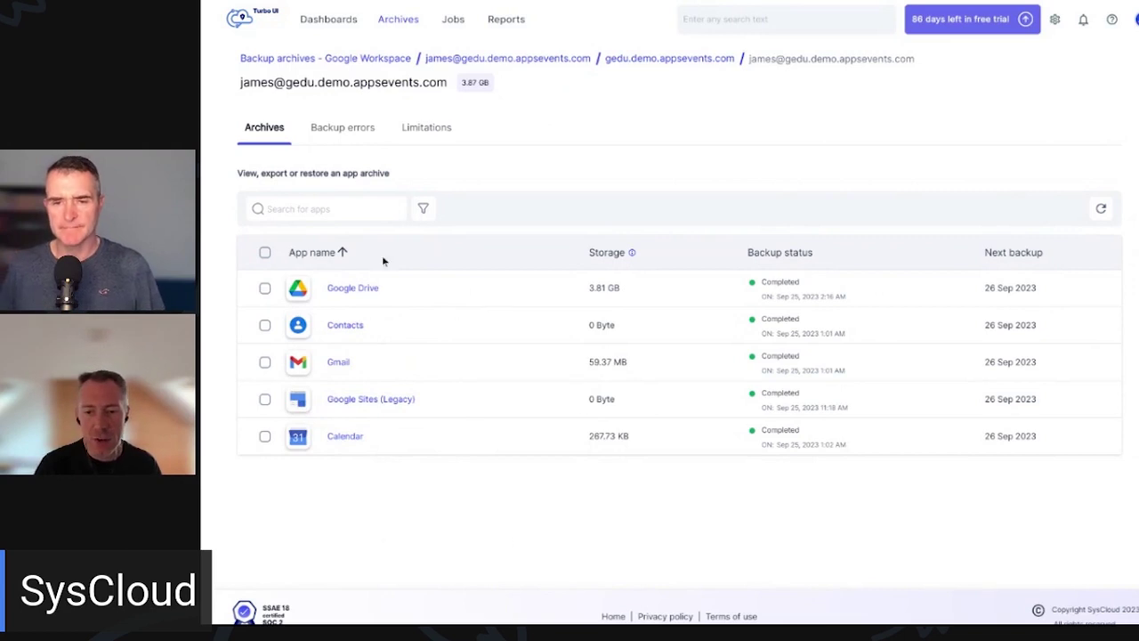
click(339, 291)
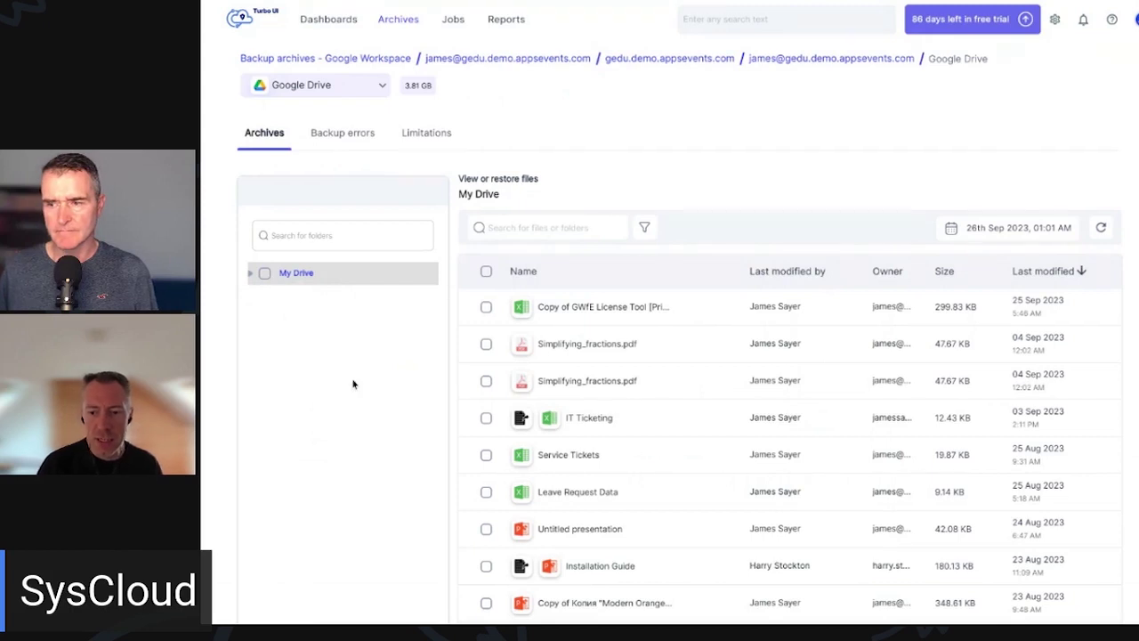
click(249, 275)
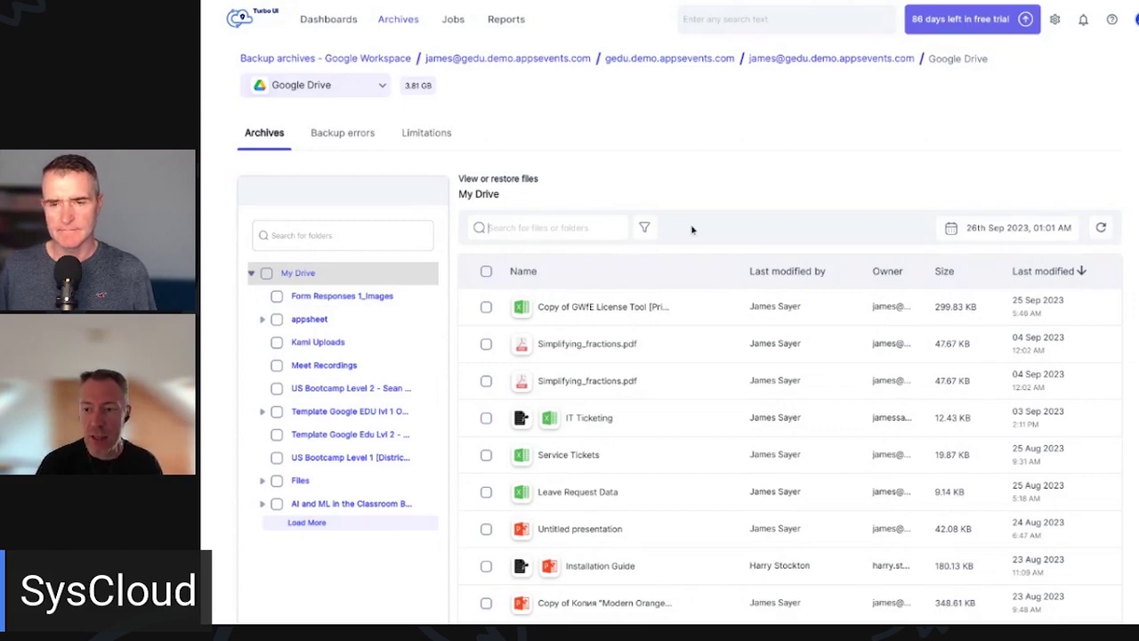
View the available snapshot dates for the Google Drive archive and leave the date selection.
click(1061, 231)
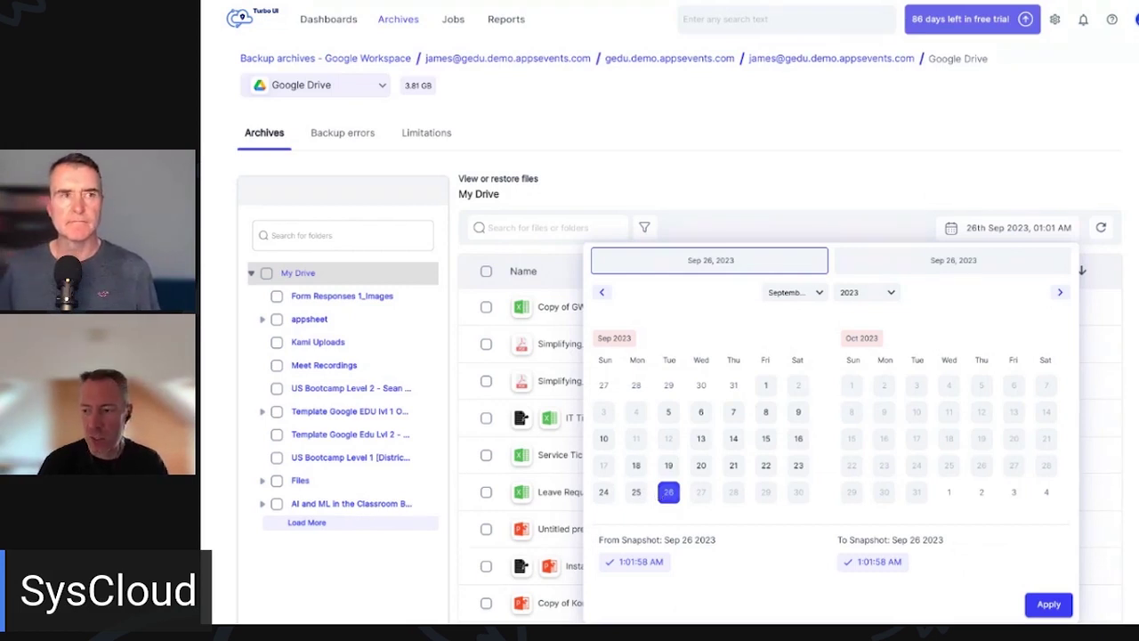
click(1130, 268)
Restore the Service Tickets file from My Drive to its original account with all share permissions, in a new folder.
scroll(1081, 266, down, 1)
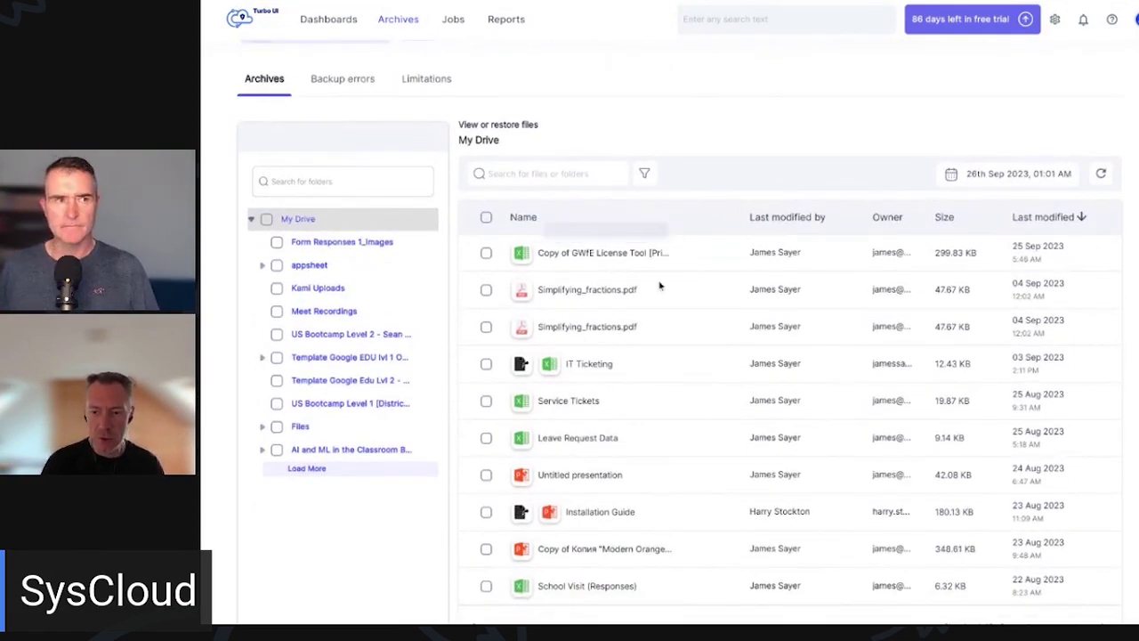
scroll(660, 289, up, 2)
scroll(804, 294, down, 1)
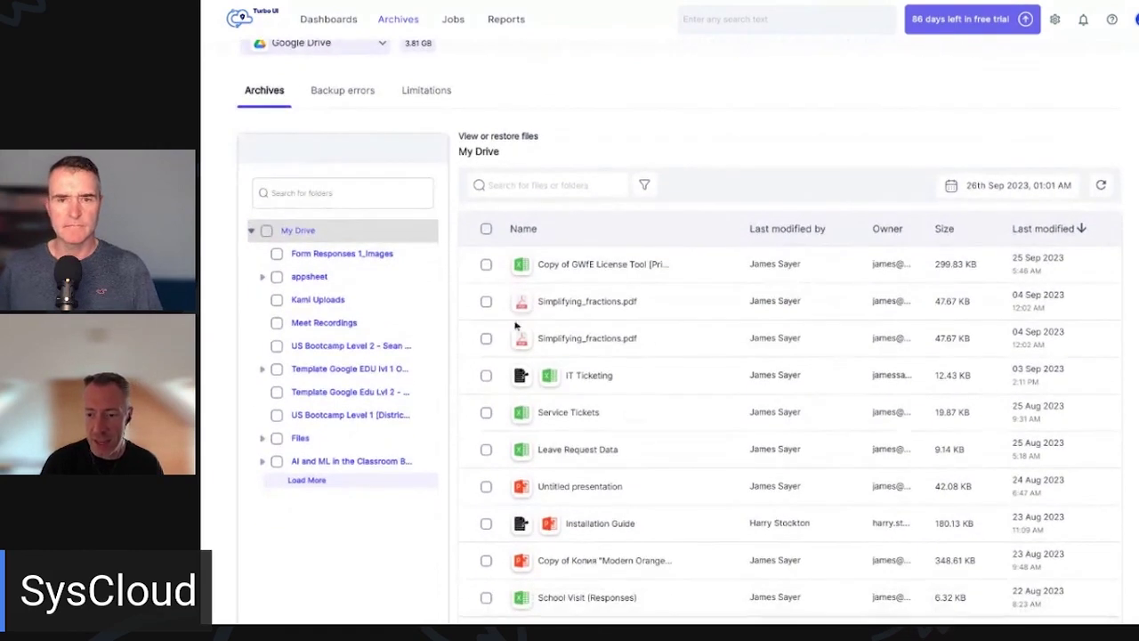
click(486, 414)
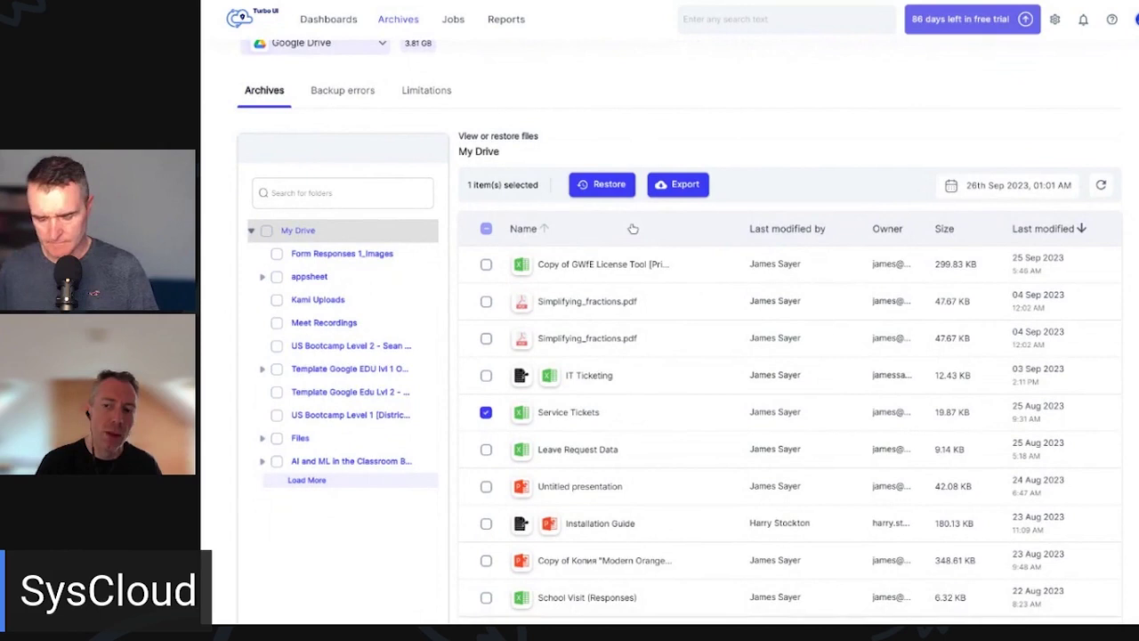
click(602, 188)
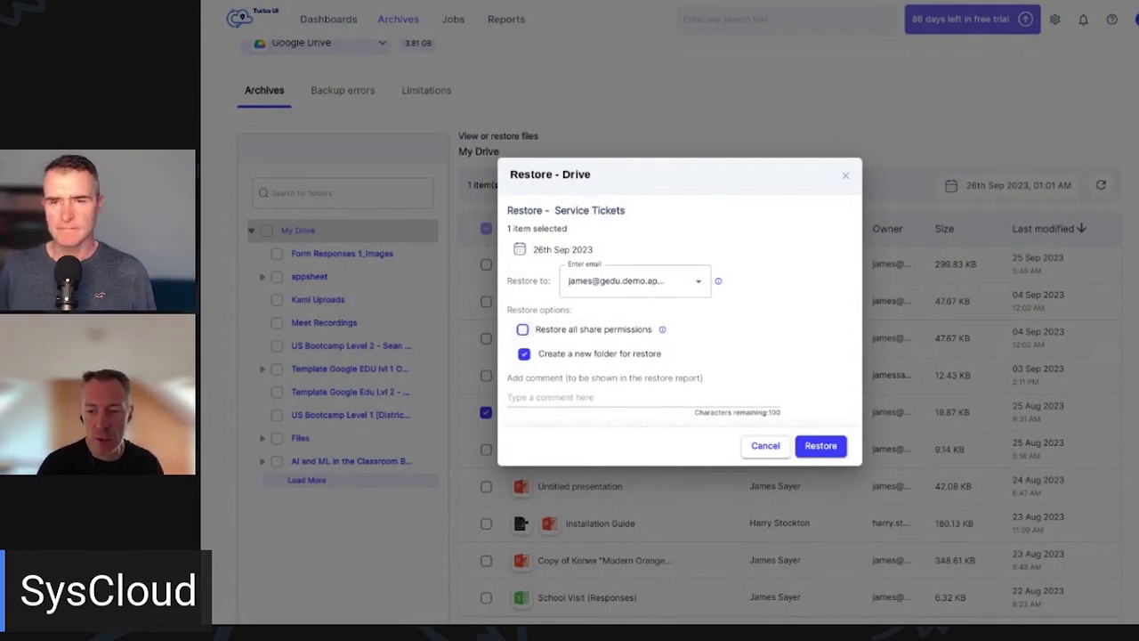
click(524, 330)
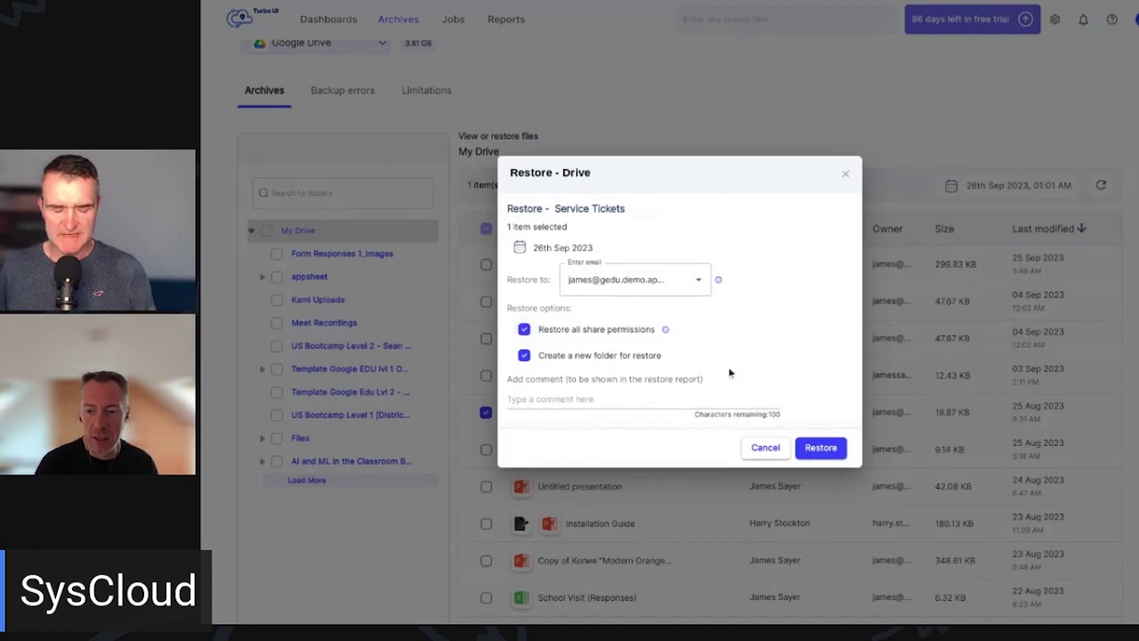
click(568, 399)
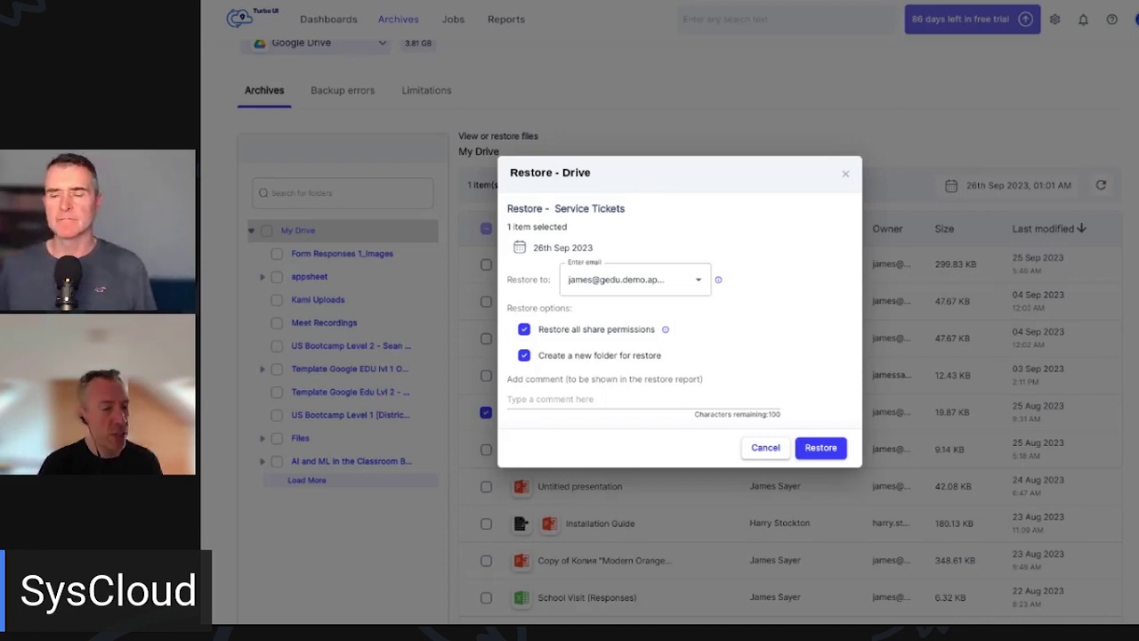
click(823, 448)
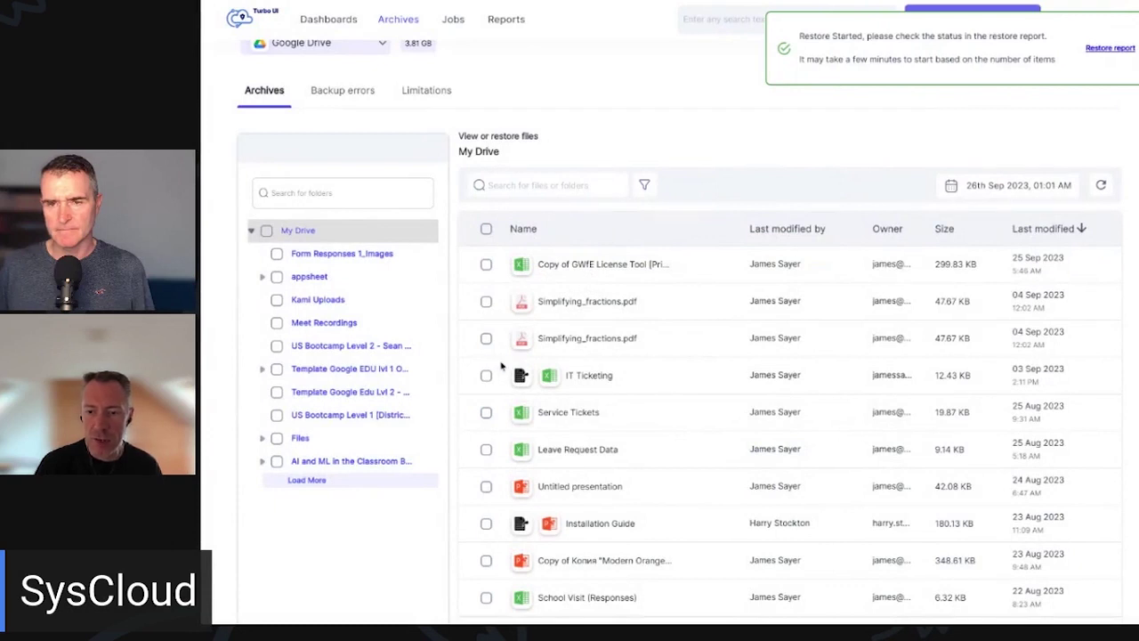
View the export options for the Service Tickets file and cancel the export.
click(486, 412)
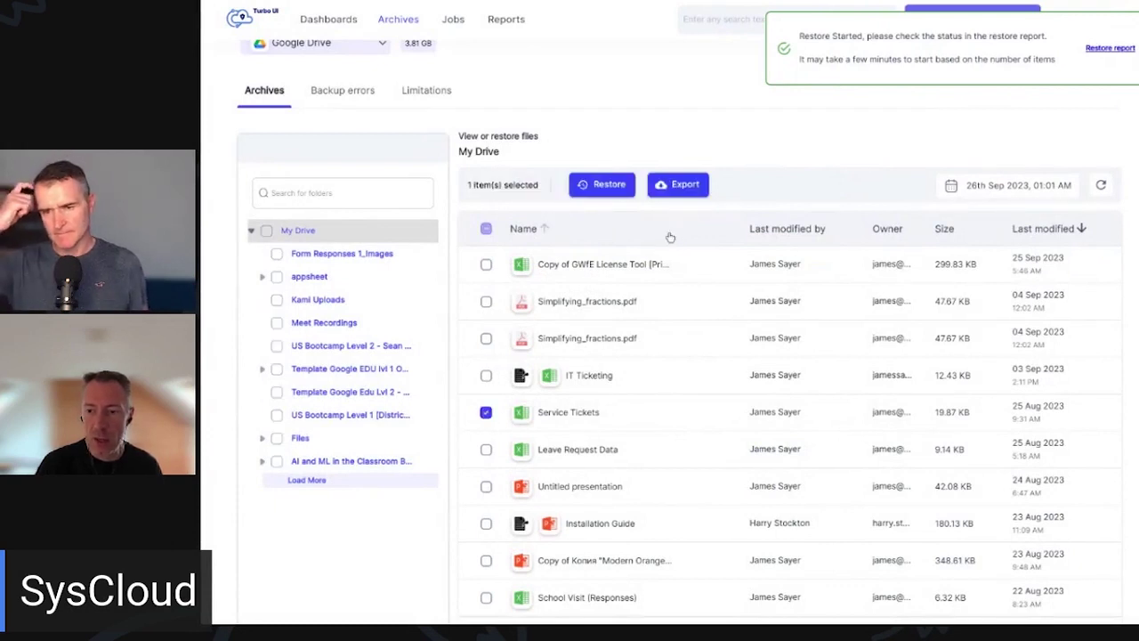
click(685, 185)
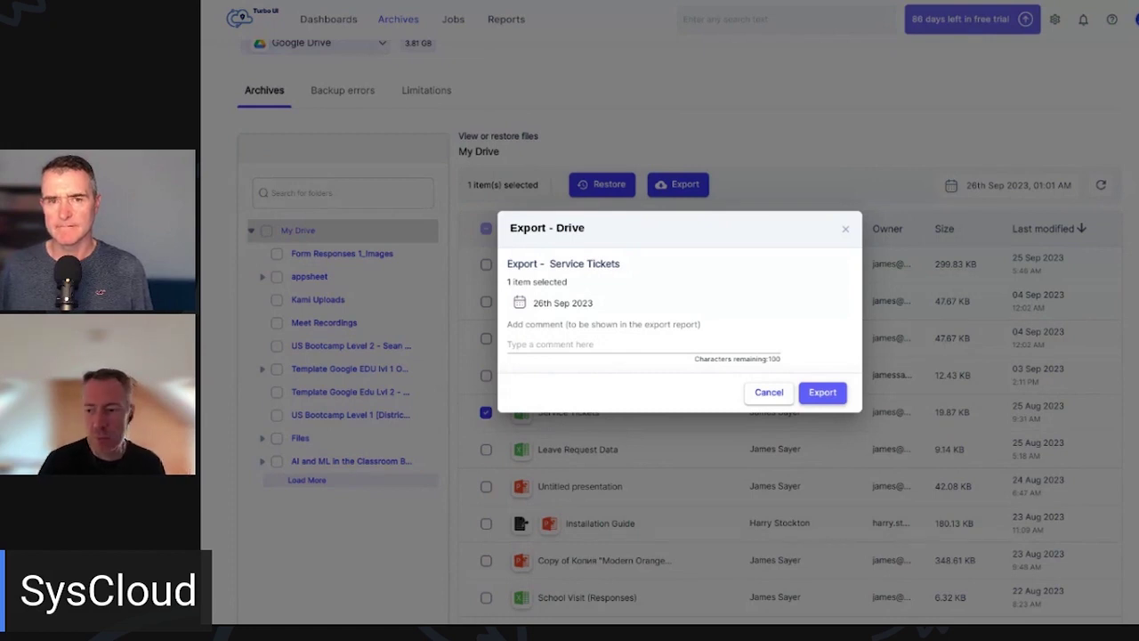
click(765, 392)
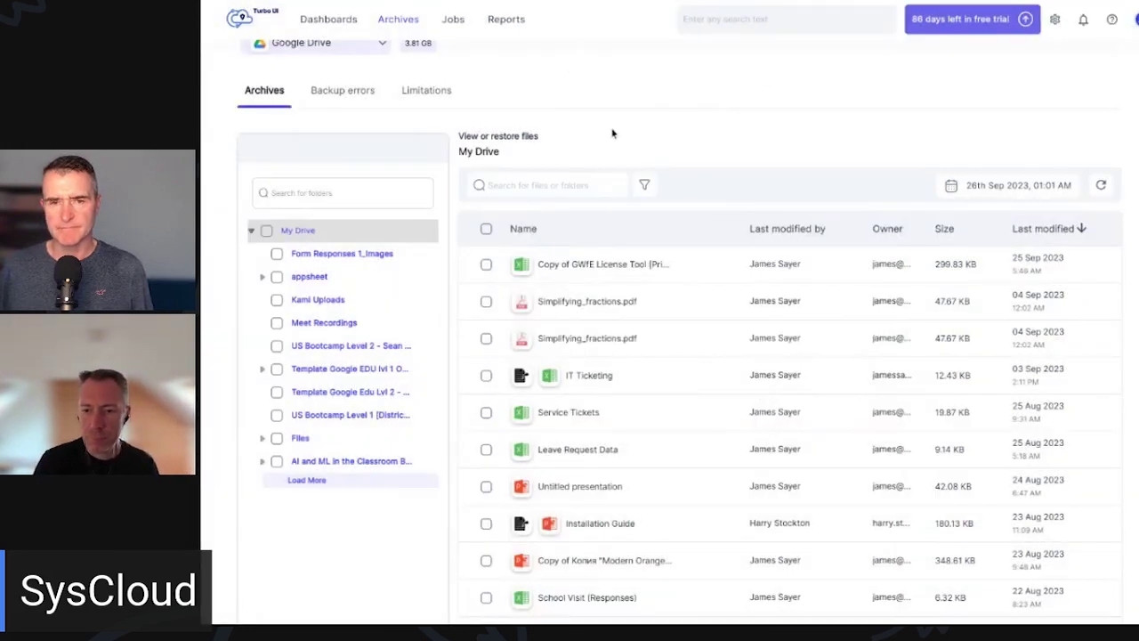
scroll(613, 134, up, 1)
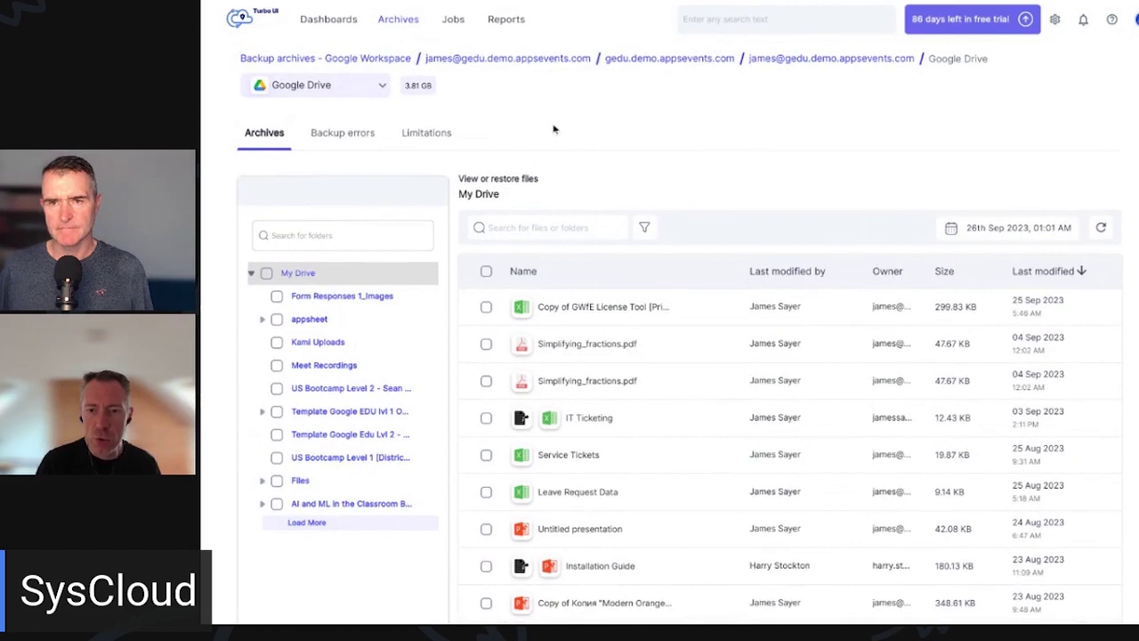
Return to the backup archives and reopen the gedu.demo.appsevents.com domain.
click(405, 27)
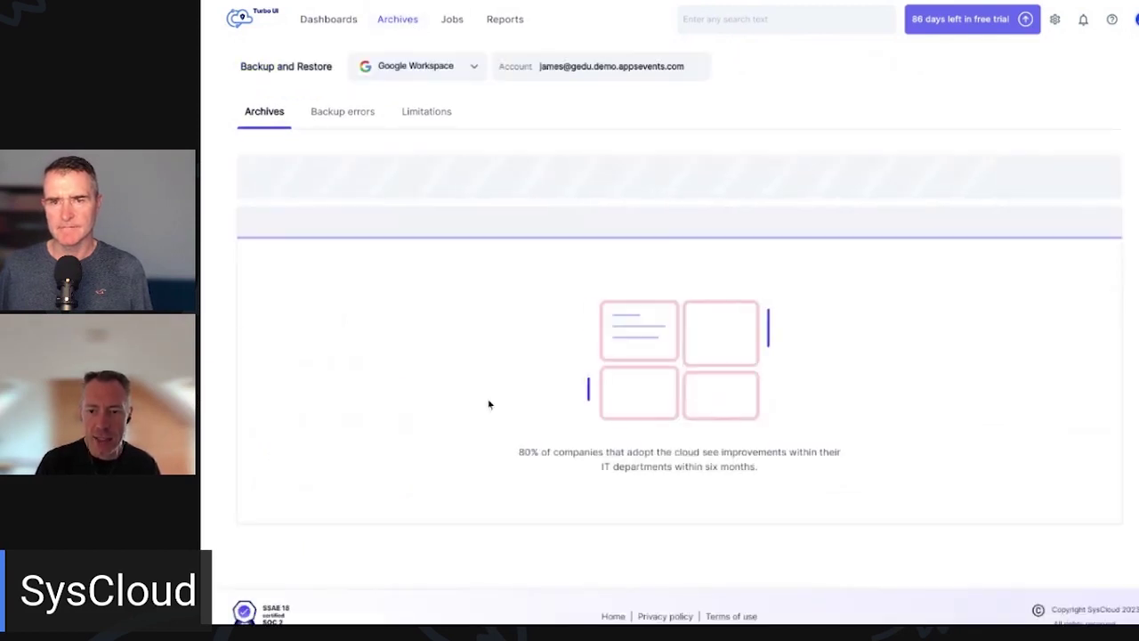
click(304, 309)
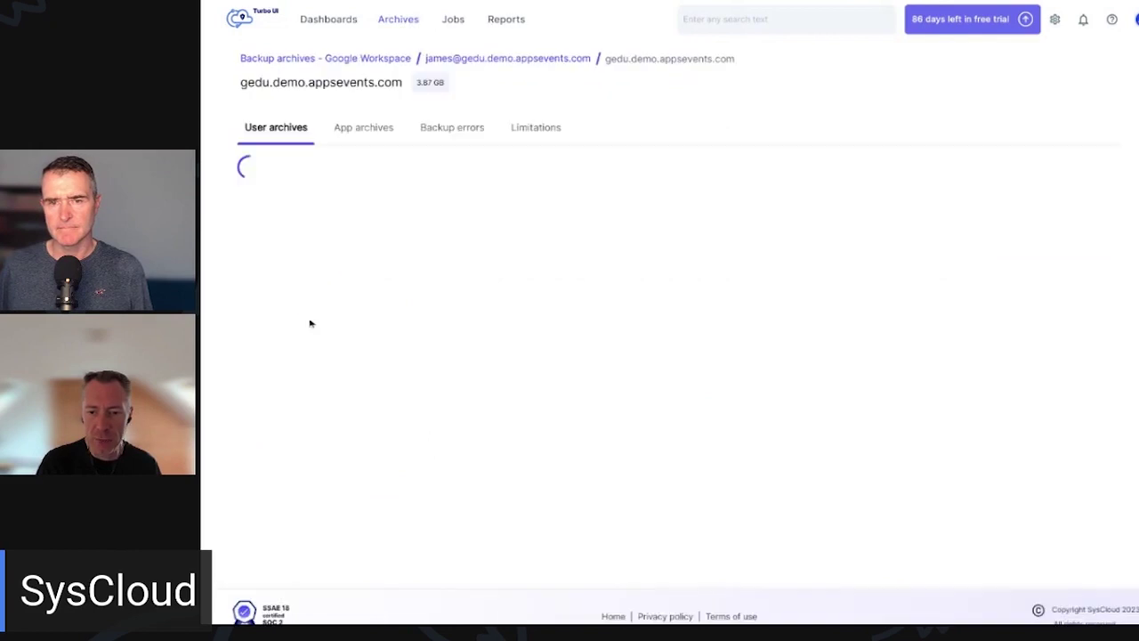
Open the Gmail archive of the domain's super admin account and load more mail labels.
click(345, 325)
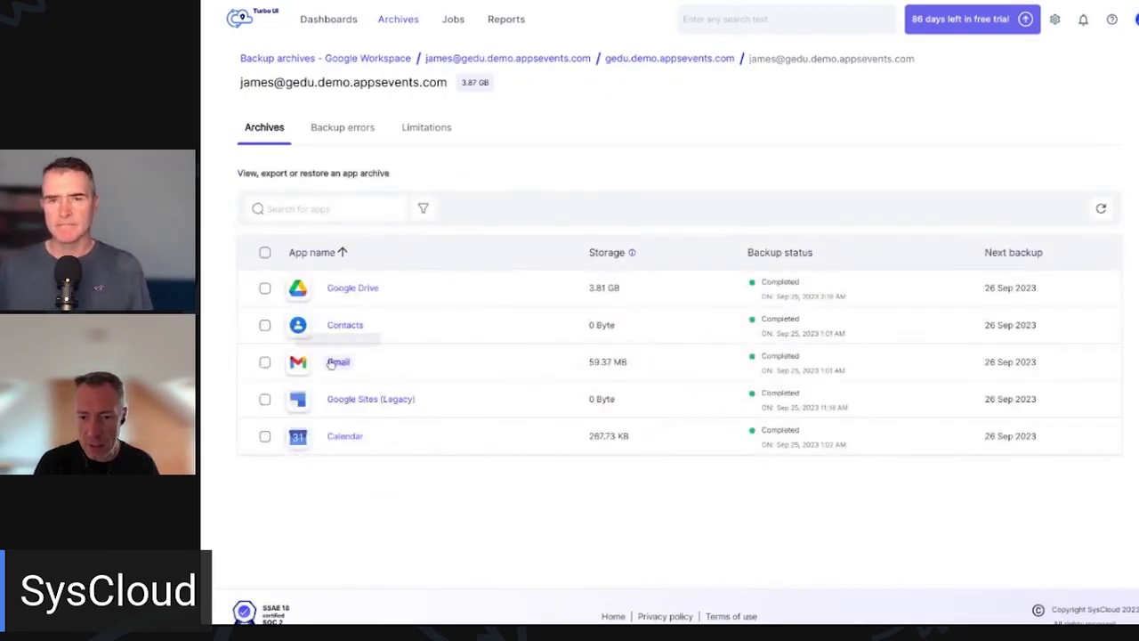
click(339, 362)
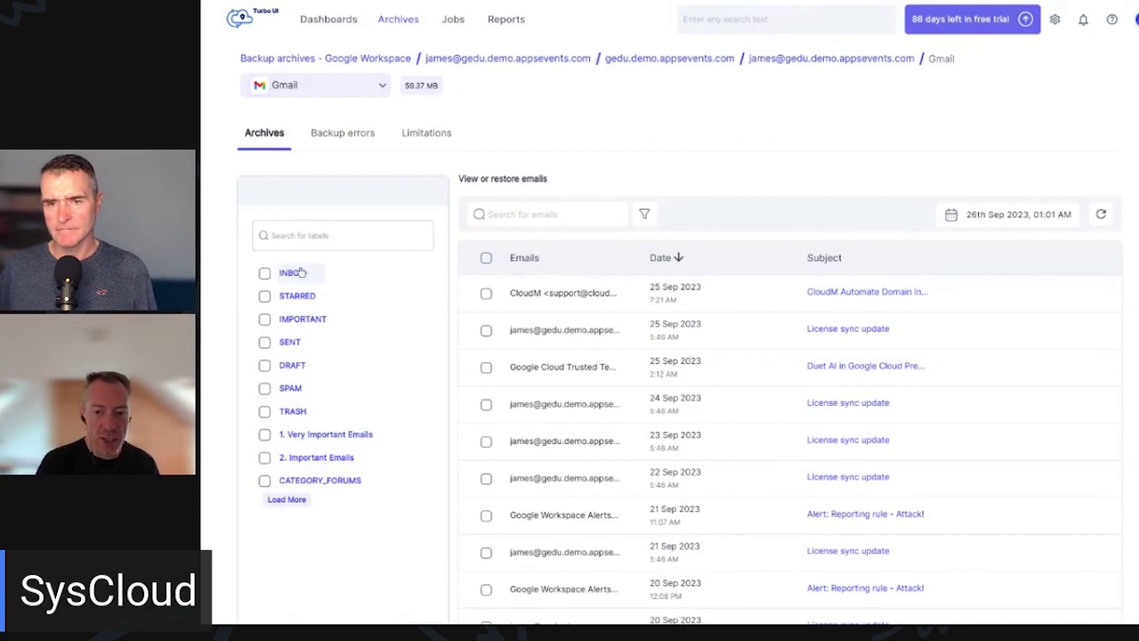
click(295, 501)
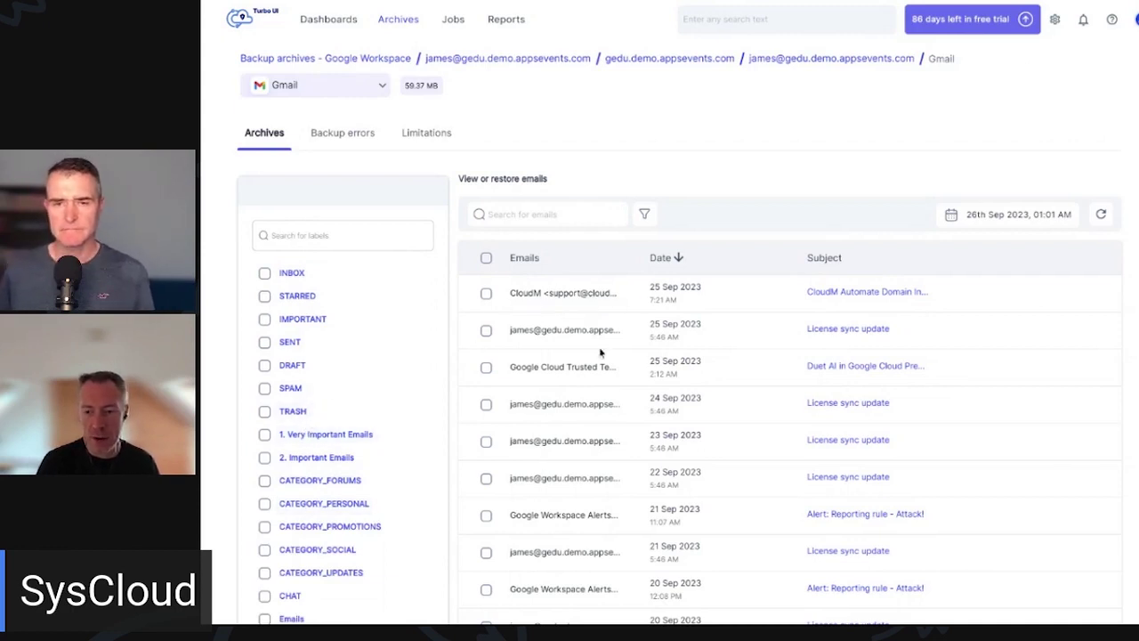
View the restore options for the CloudM email dated 25 Sep 2023 and cancel the restore.
click(485, 294)
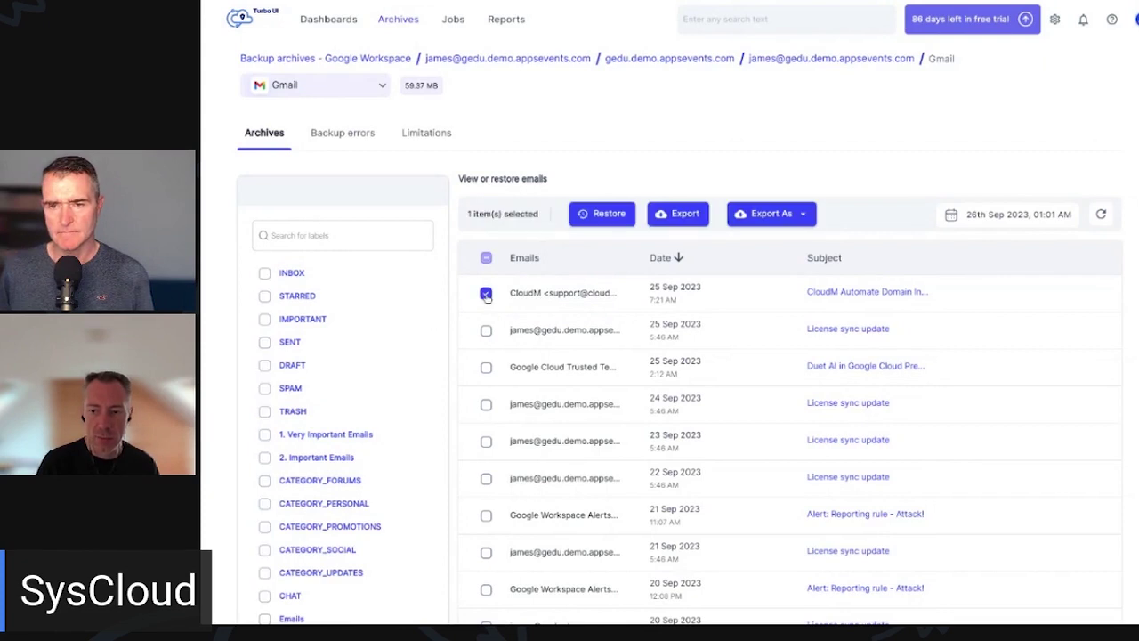
click(605, 215)
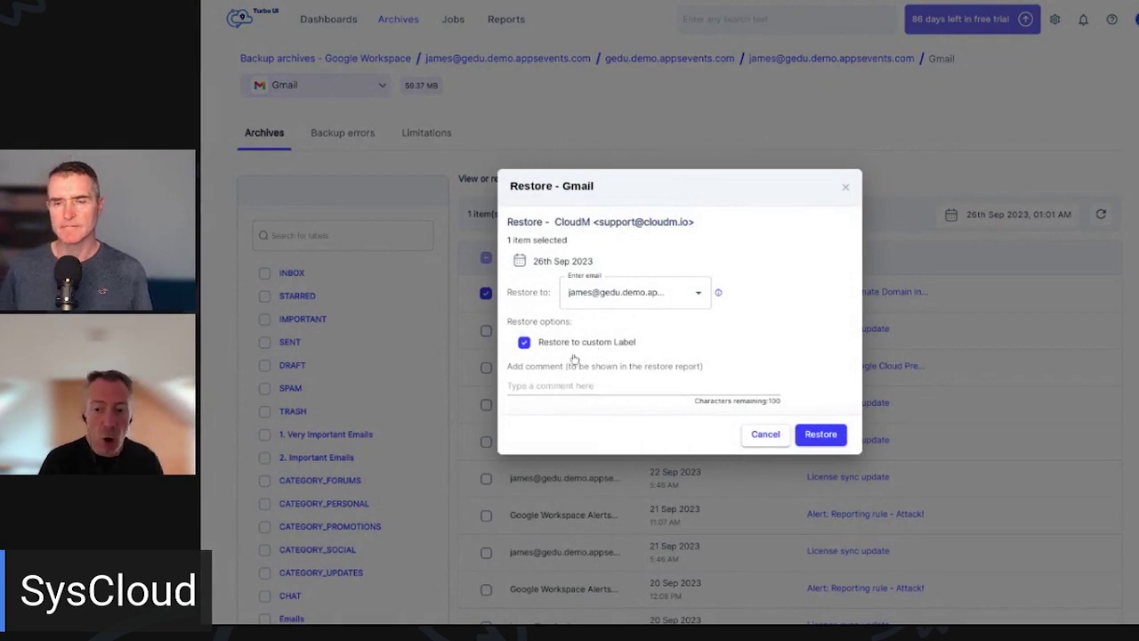
click(566, 385)
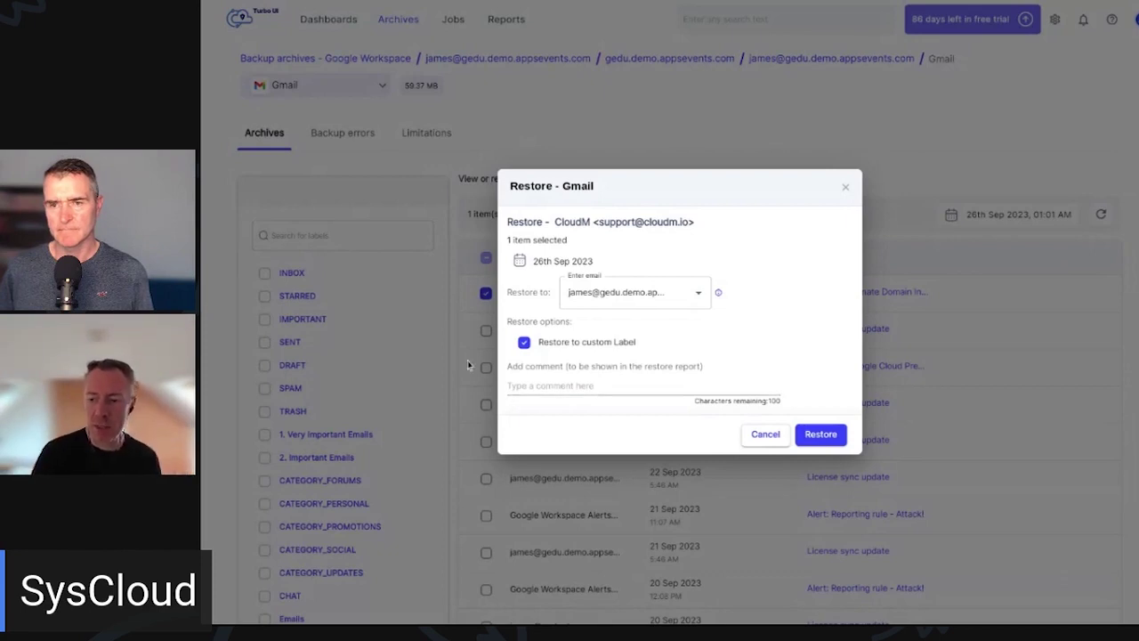
click(757, 434)
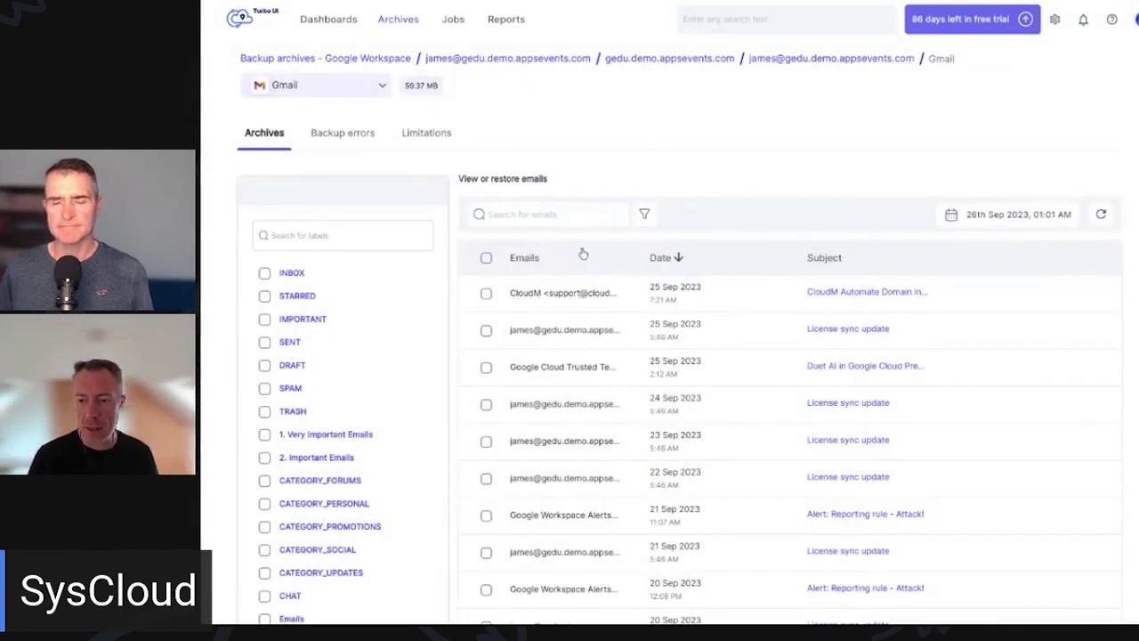
View the export options for the CloudM email dated 25 Sep 2023 and cancel the export.
click(486, 292)
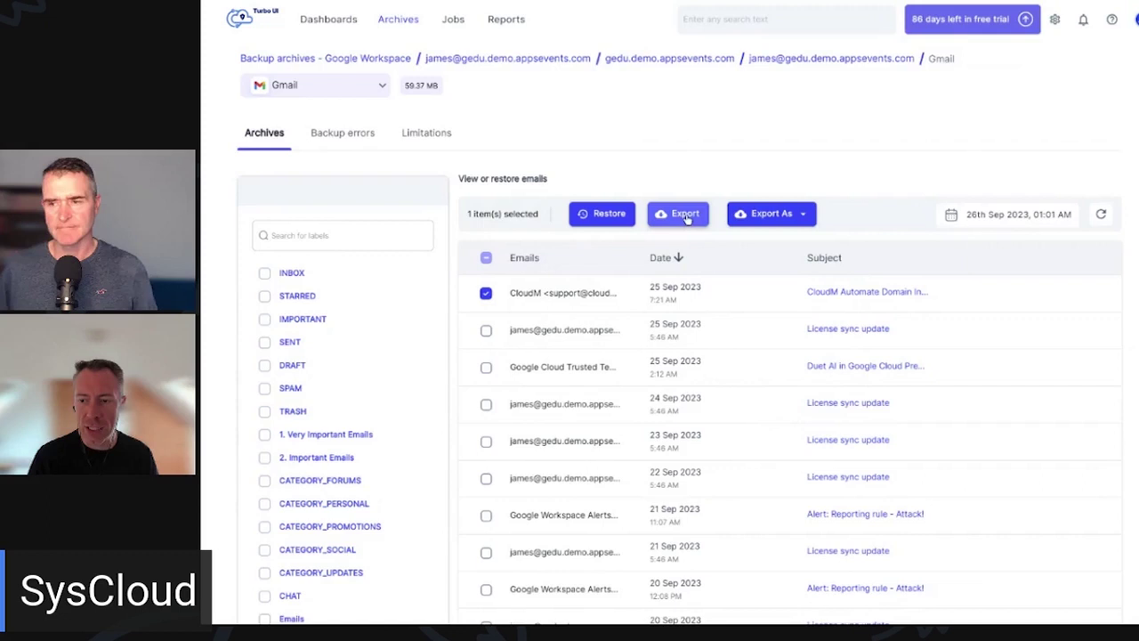
click(681, 214)
click(769, 400)
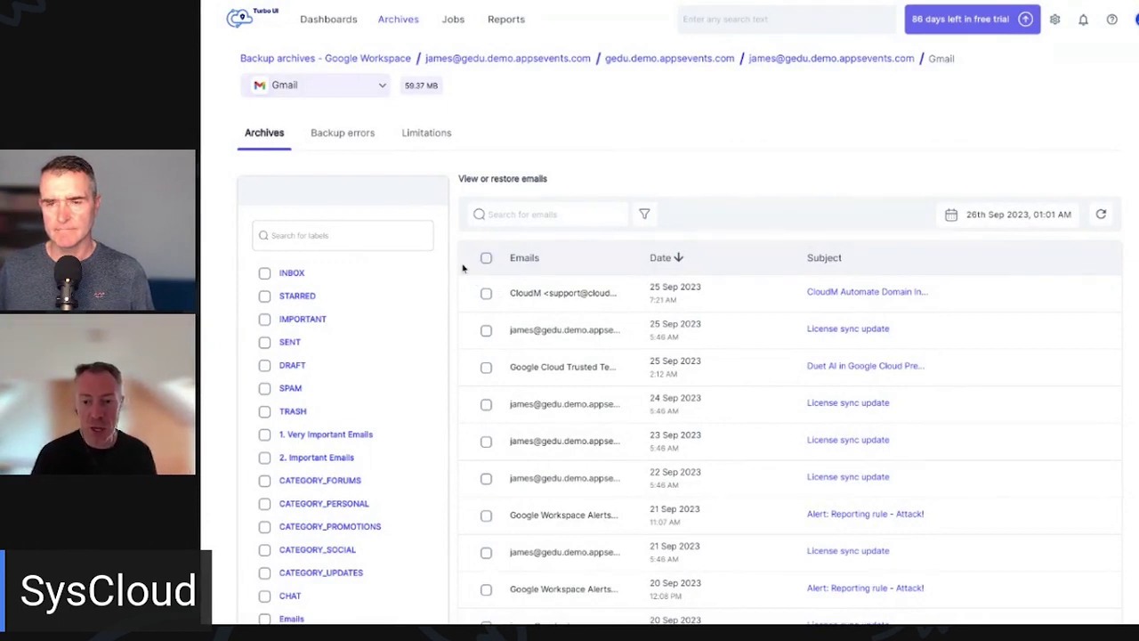
Select the INBOX, STARRED and IMPORTANT labels in the Gmail archive, and deselect IMPORTANT and STARRED again.
click(264, 273)
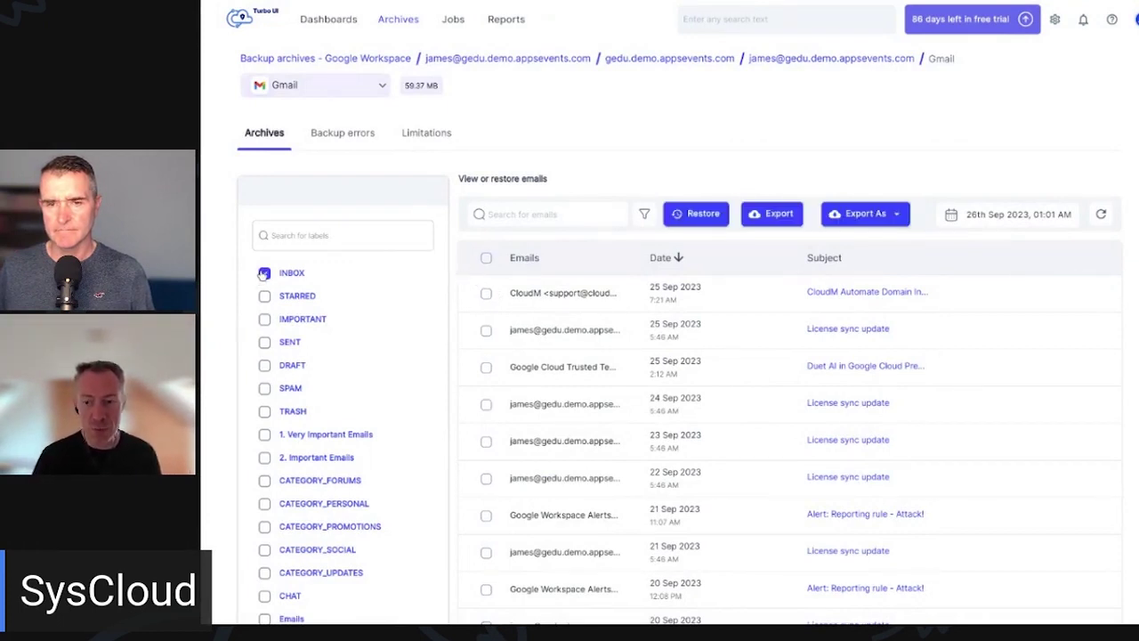
click(264, 295)
click(265, 319)
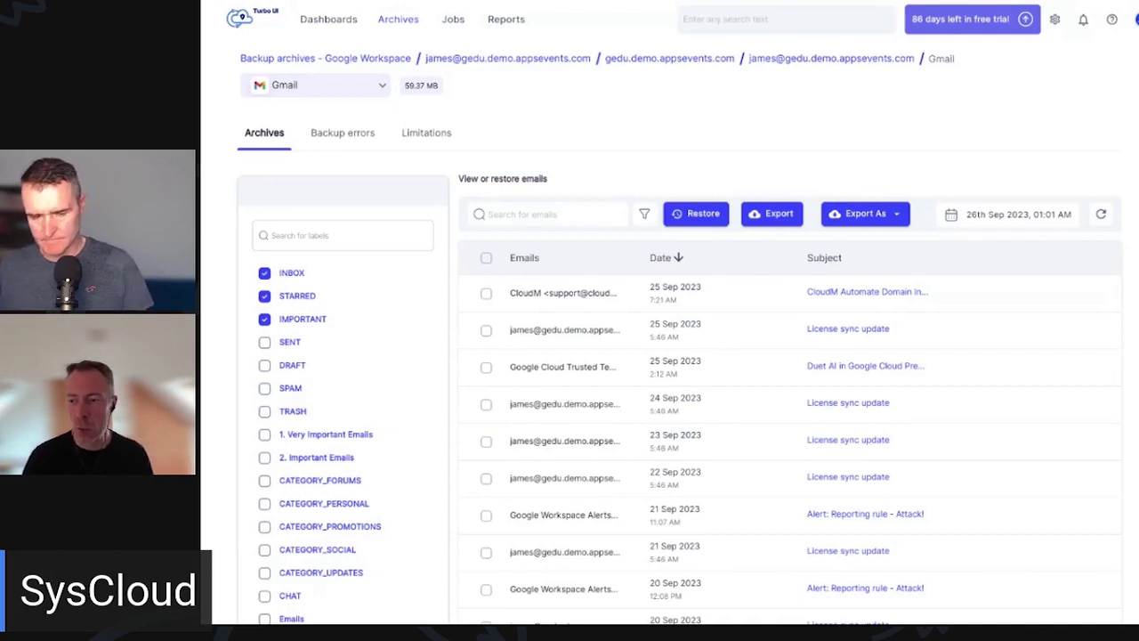
click(264, 319)
click(264, 296)
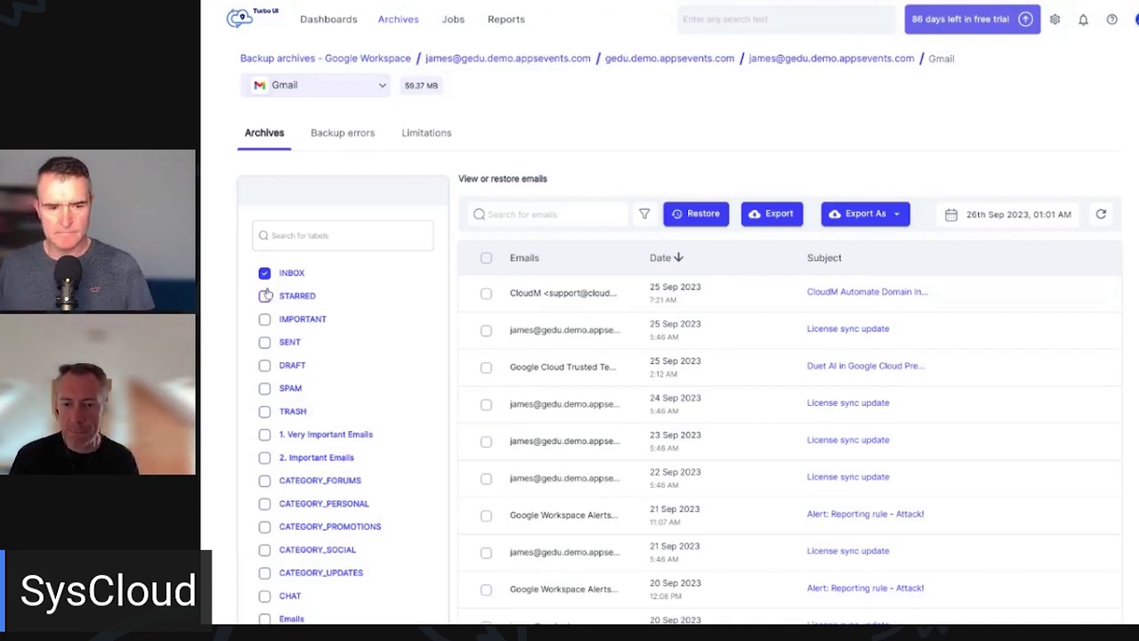
Leave the Gmail archive and open the details of the Day1 backup job.
click(400, 26)
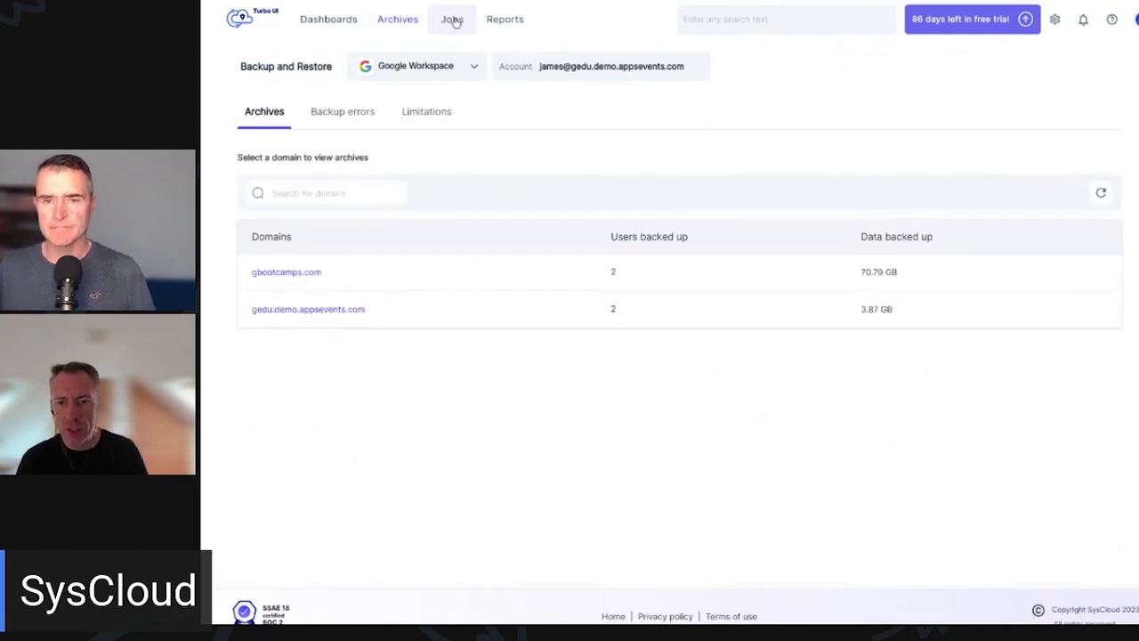
click(454, 21)
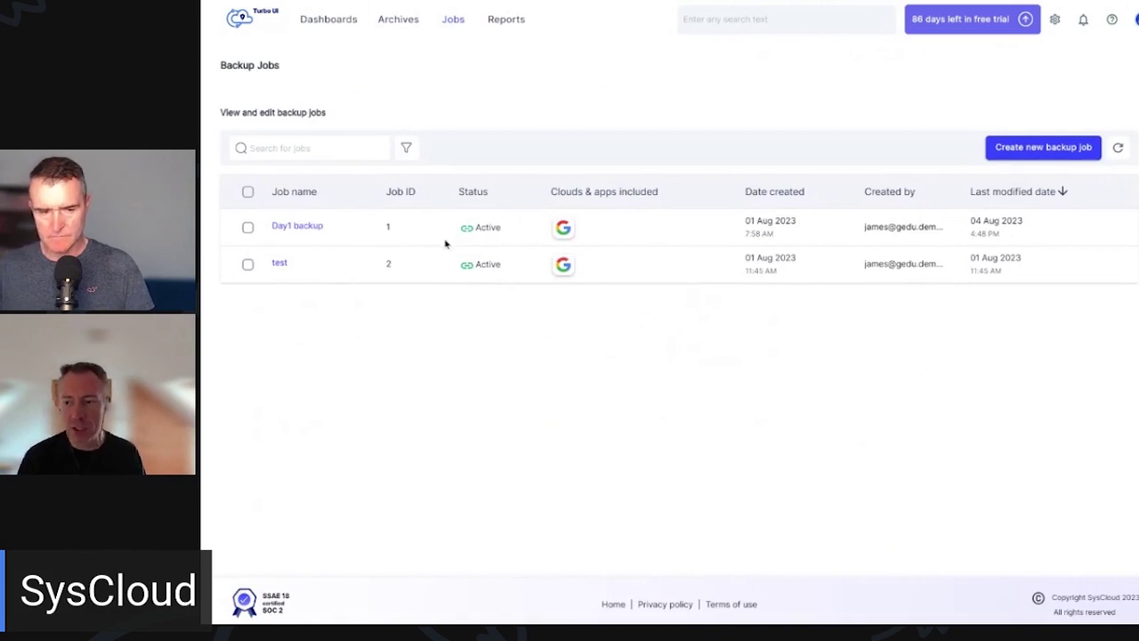
click(286, 227)
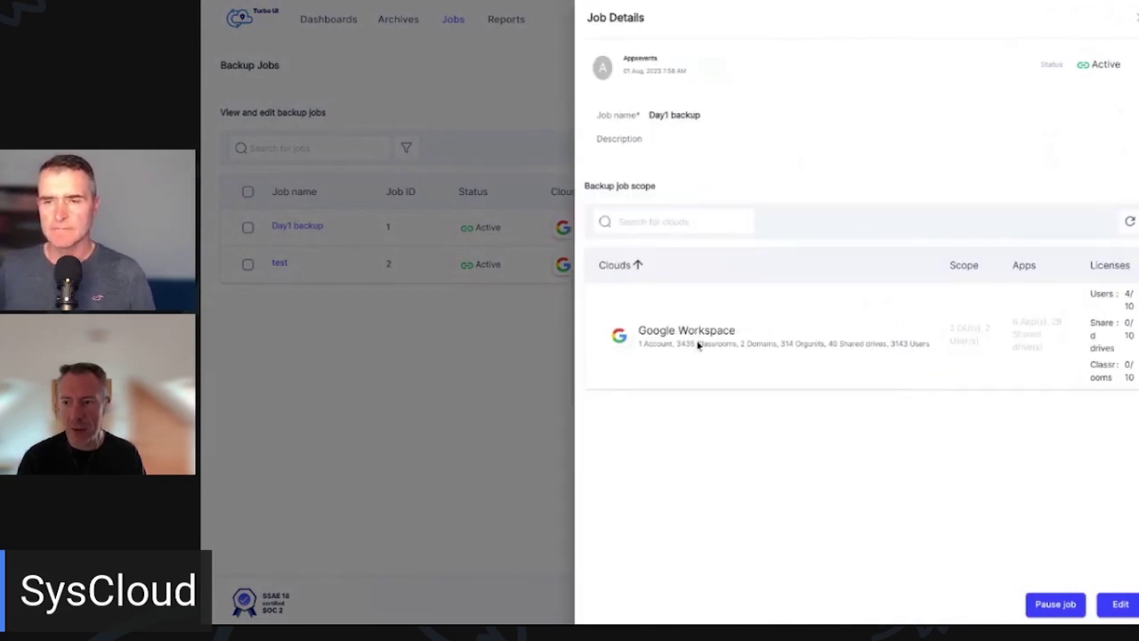
Edit the Day1 backup job, keeping its name and connected clouds, and proceed to defining its backup scope.
click(1121, 604)
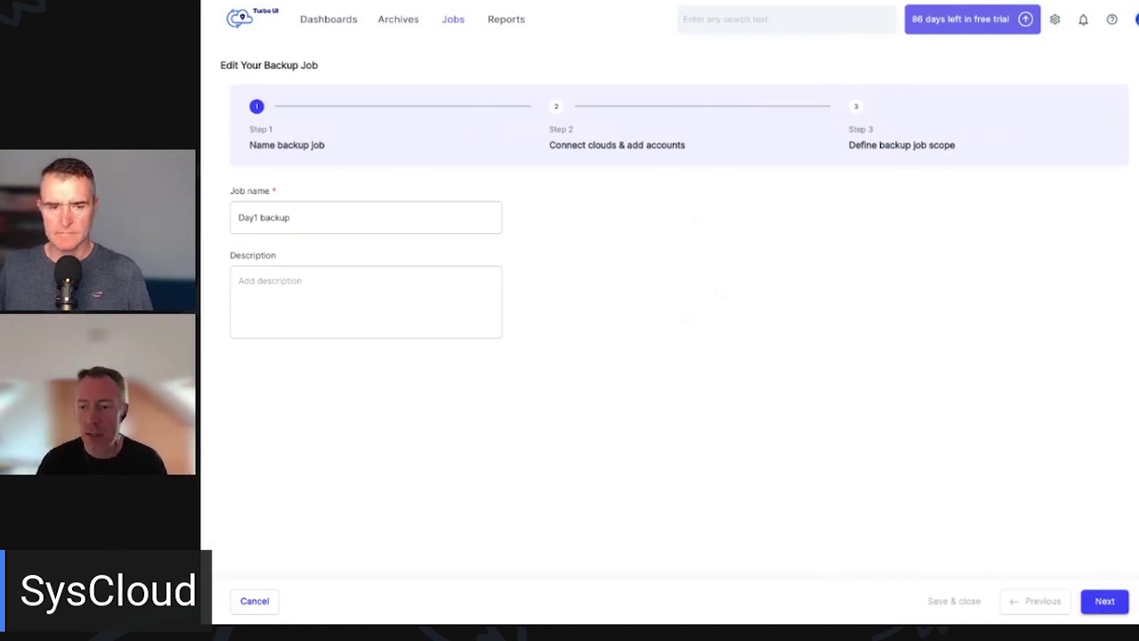
click(1105, 602)
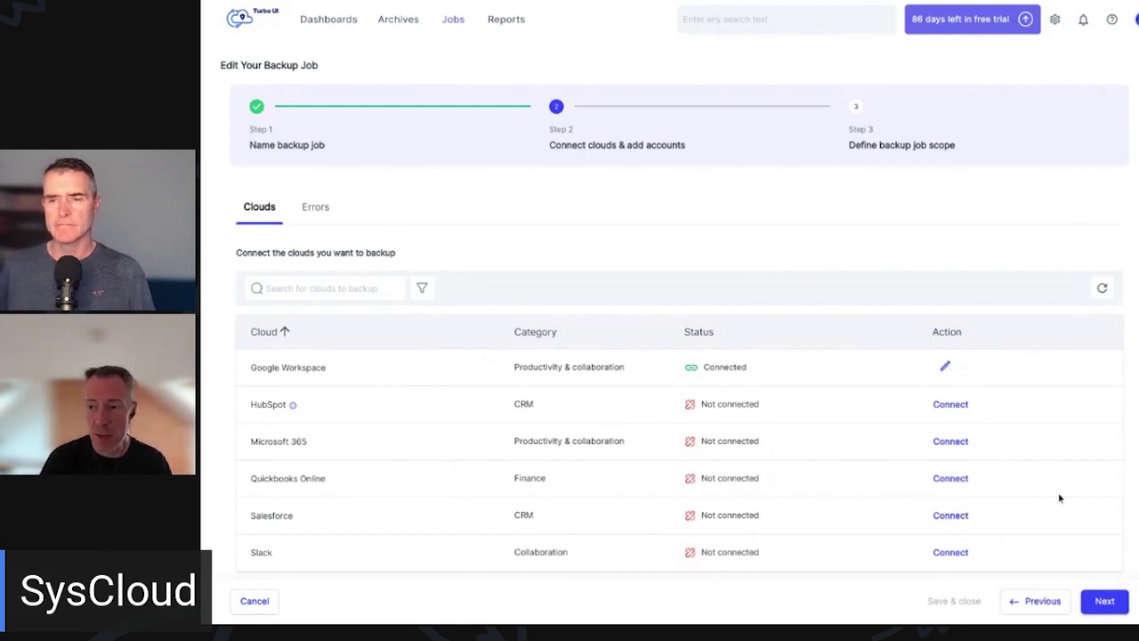
click(1108, 603)
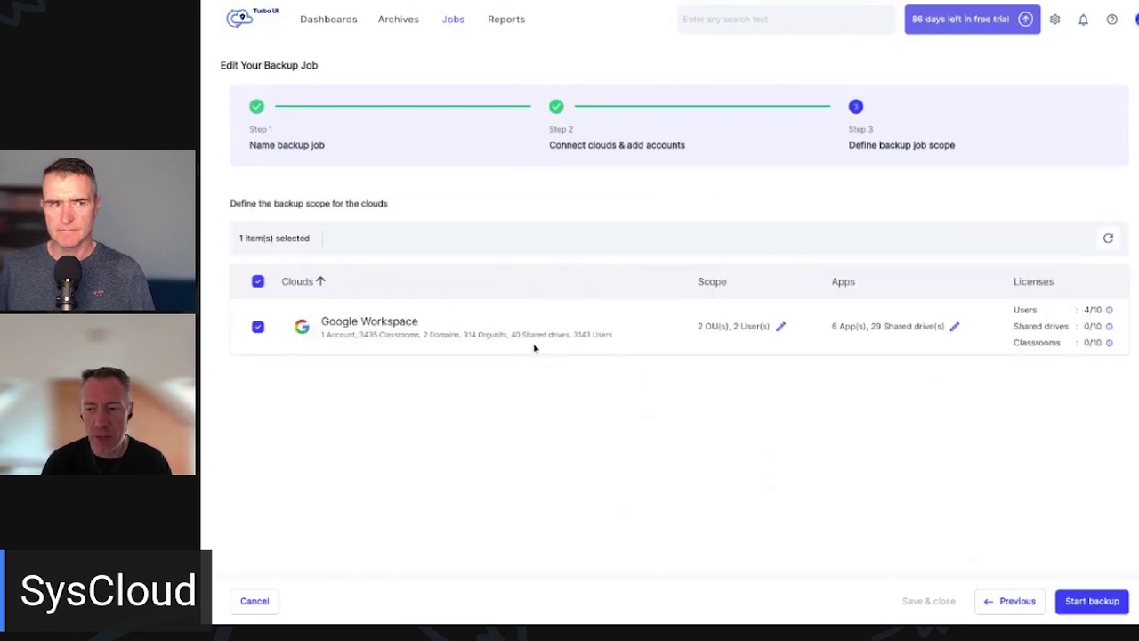
Review the domains, OUs and users in the Google Workspace backup scope and cancel without changing the selection.
click(782, 329)
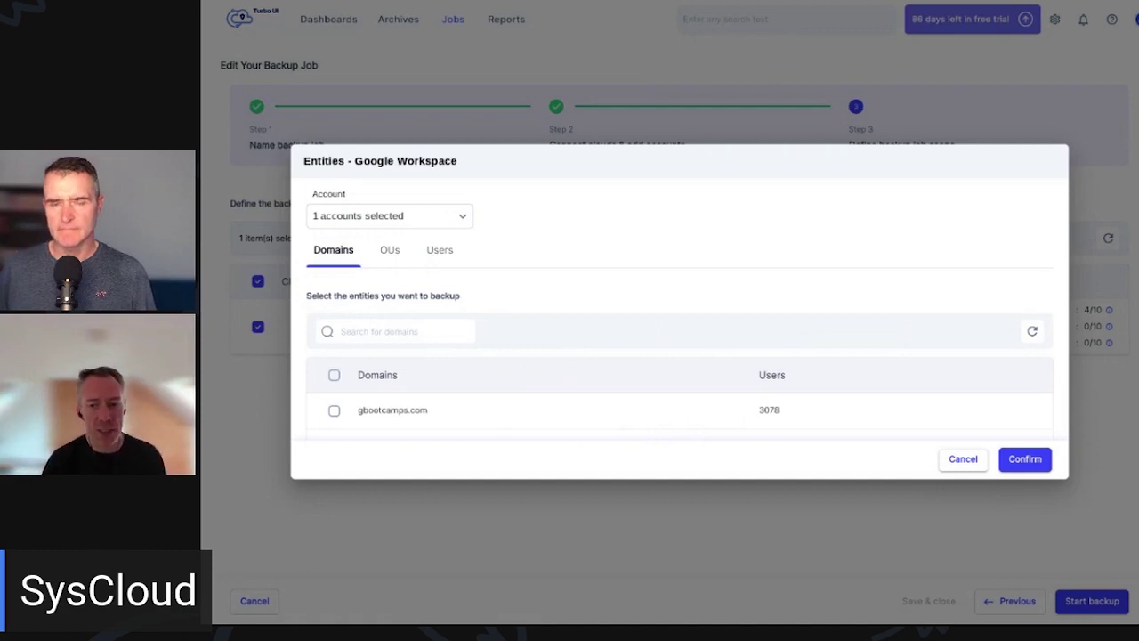
click(388, 255)
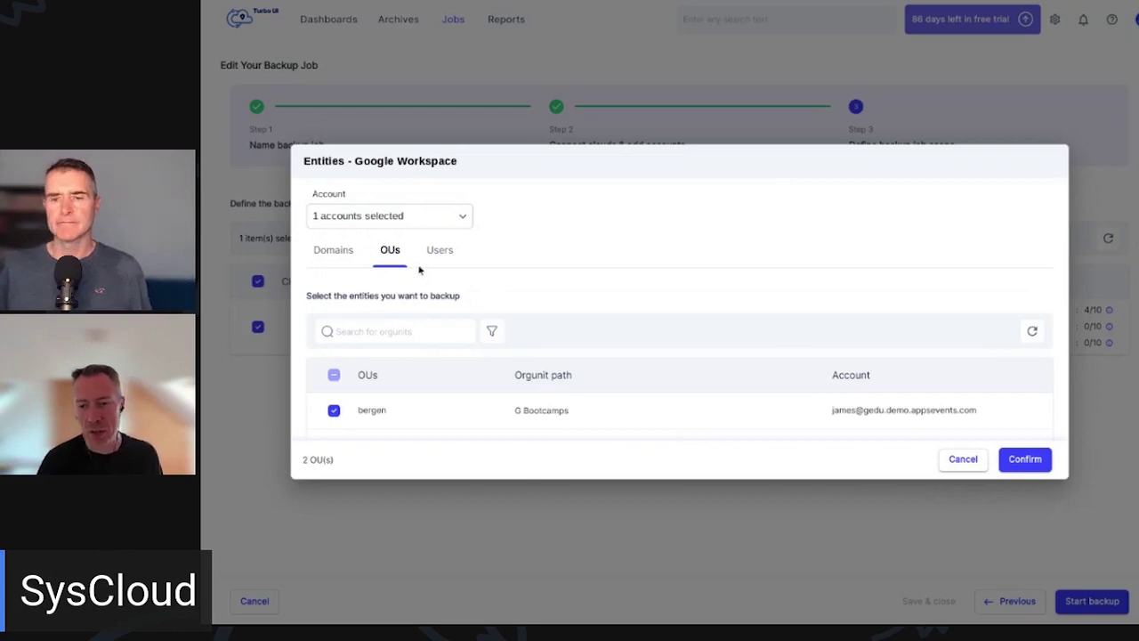
click(453, 255)
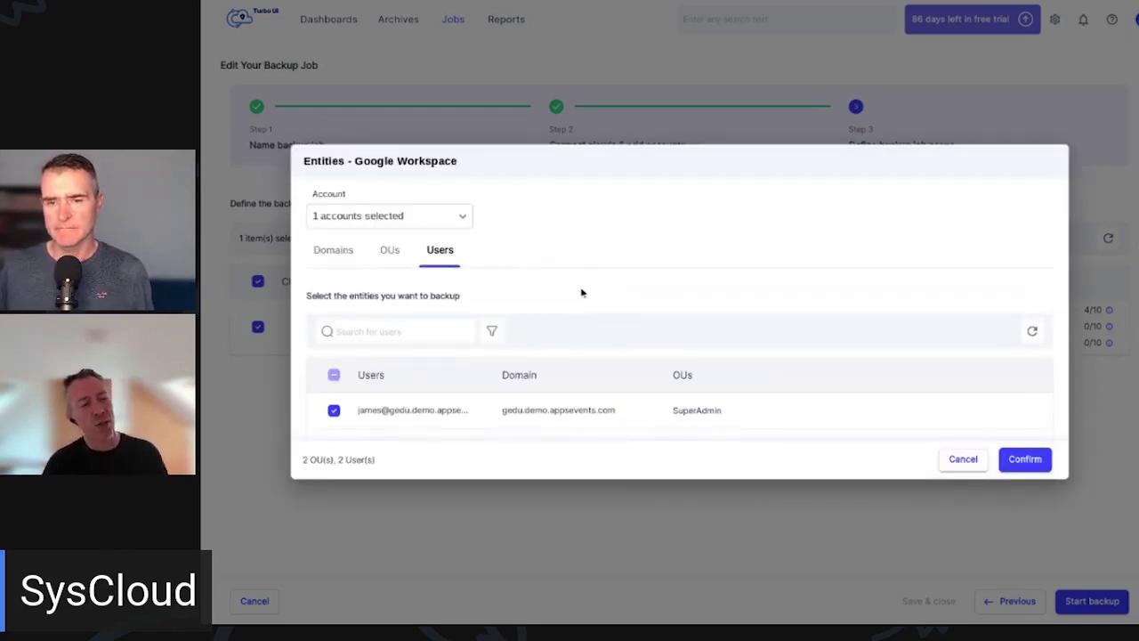
click(969, 461)
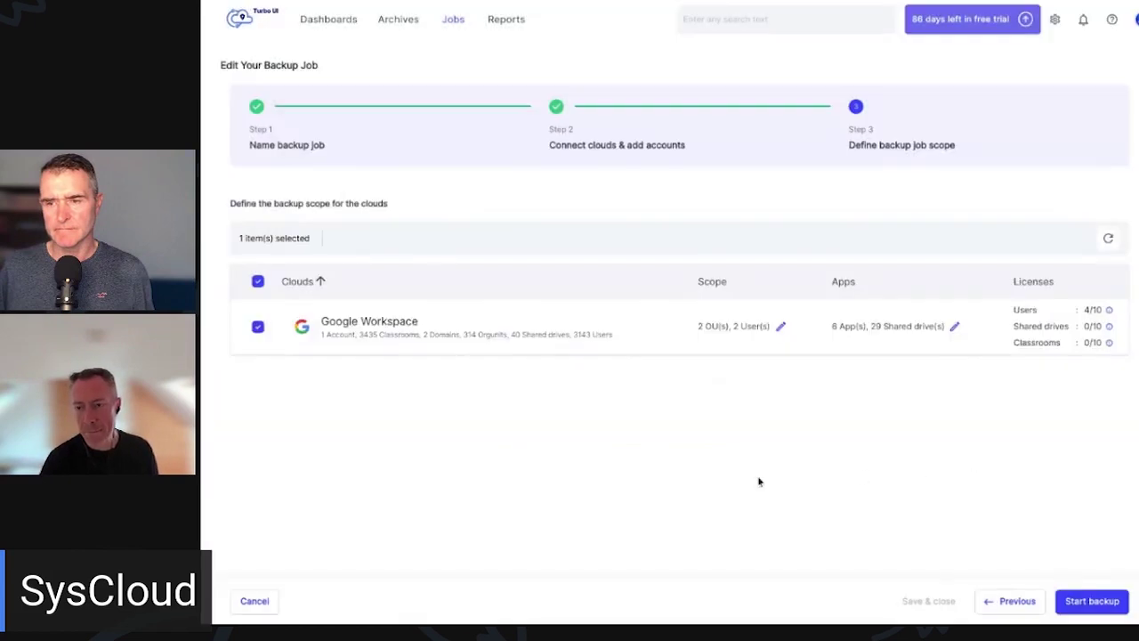
Start the backup for the Day1 backup job and return to the list of backup jobs.
click(1108, 605)
click(917, 365)
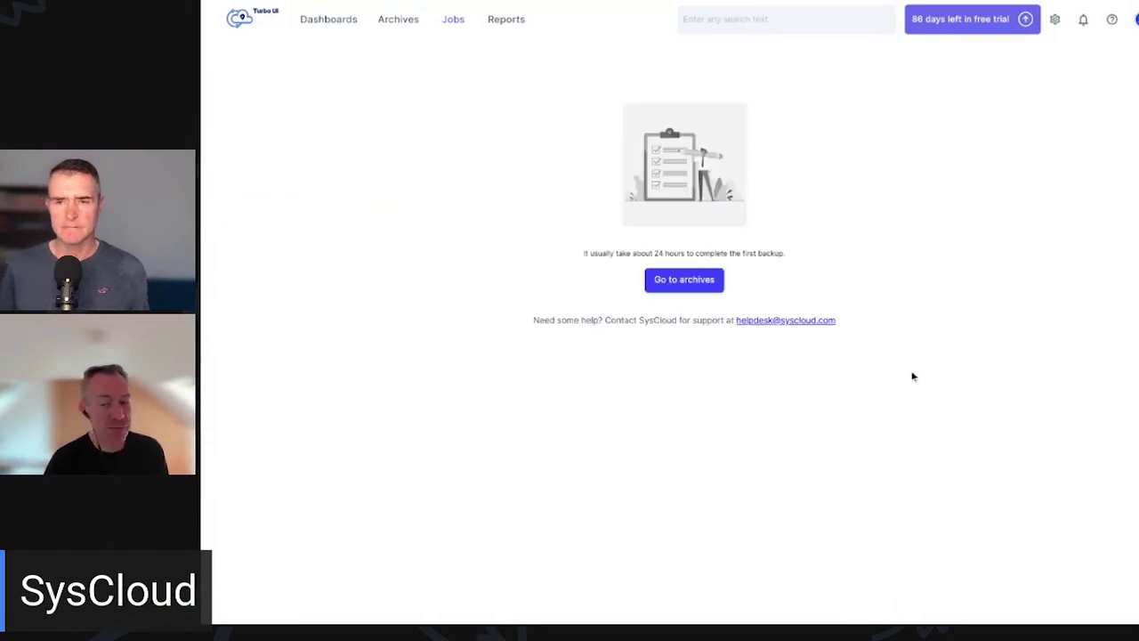
click(461, 24)
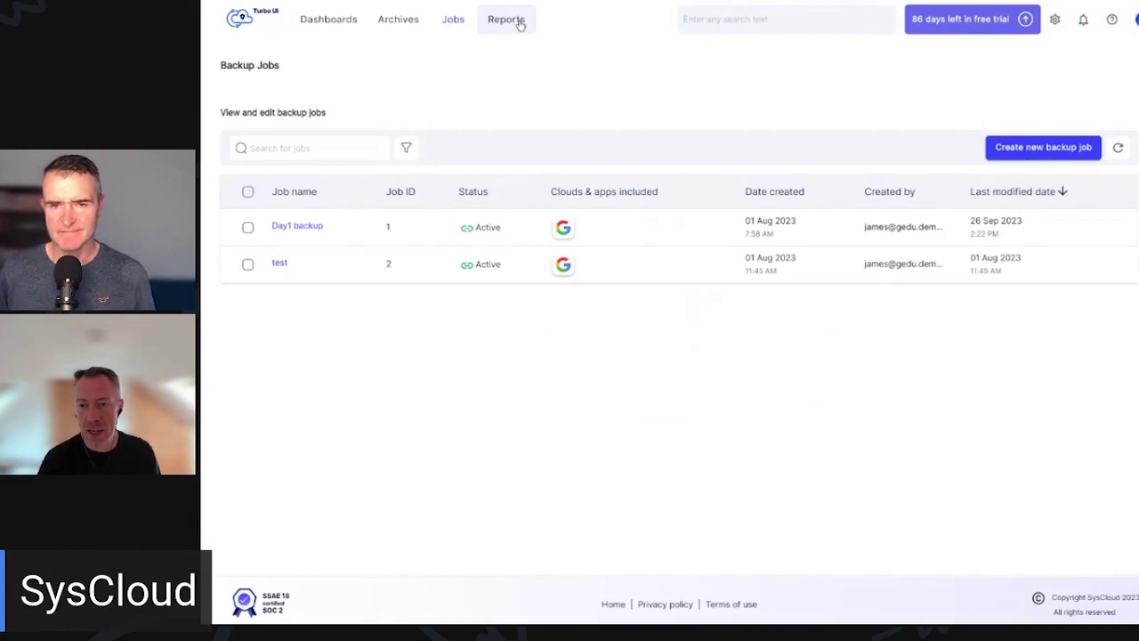
View the Google Workspace restore report and return to the backup dashboard.
click(521, 28)
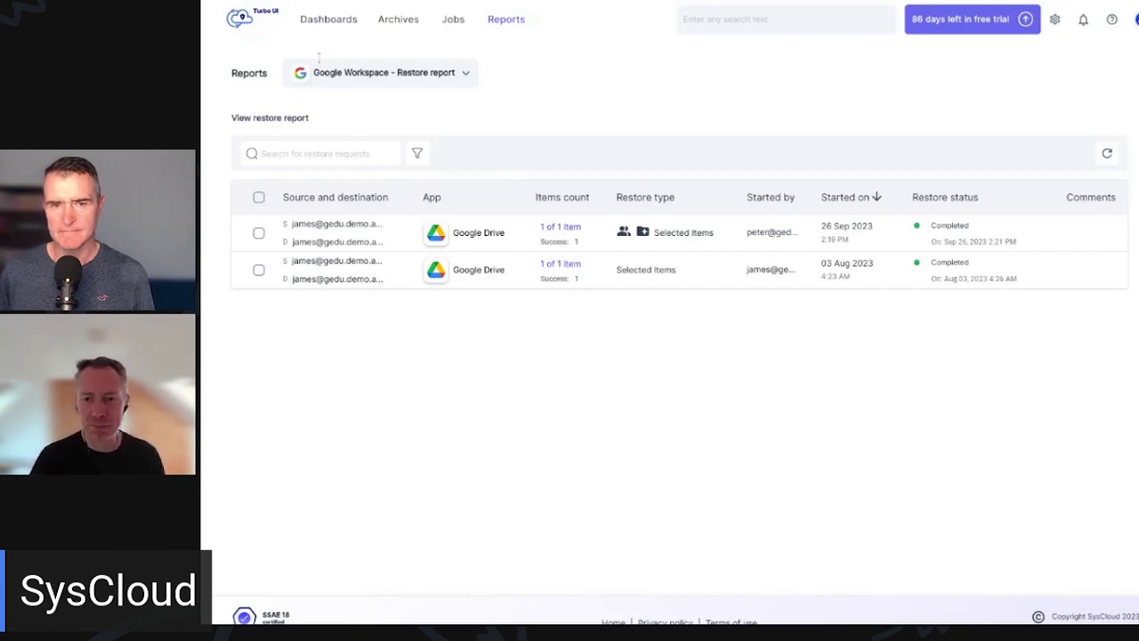
click(322, 23)
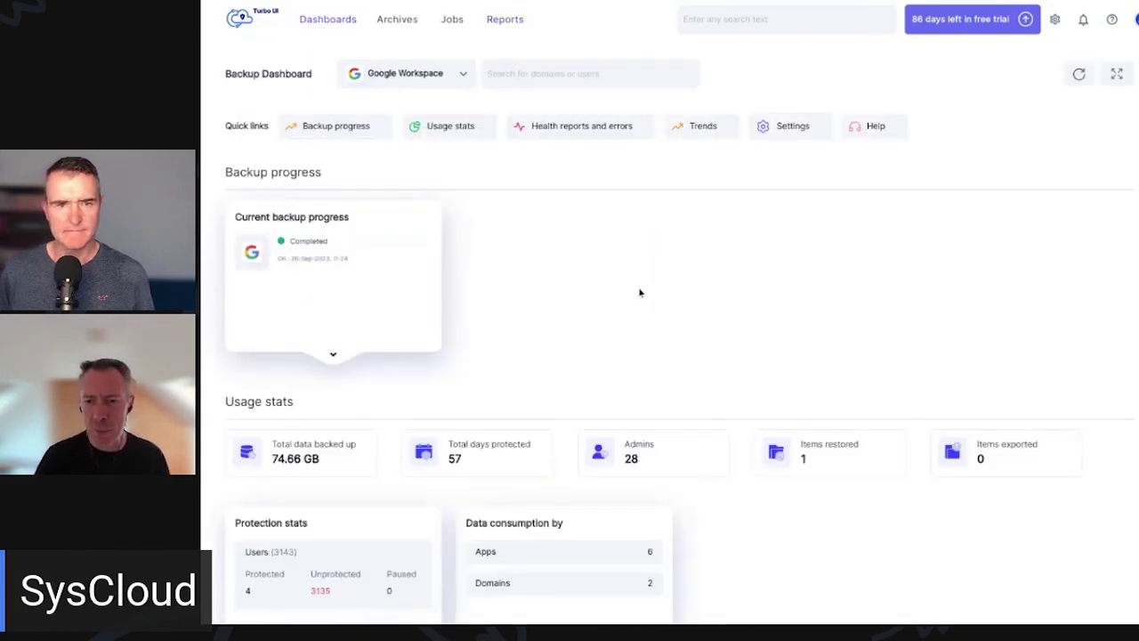